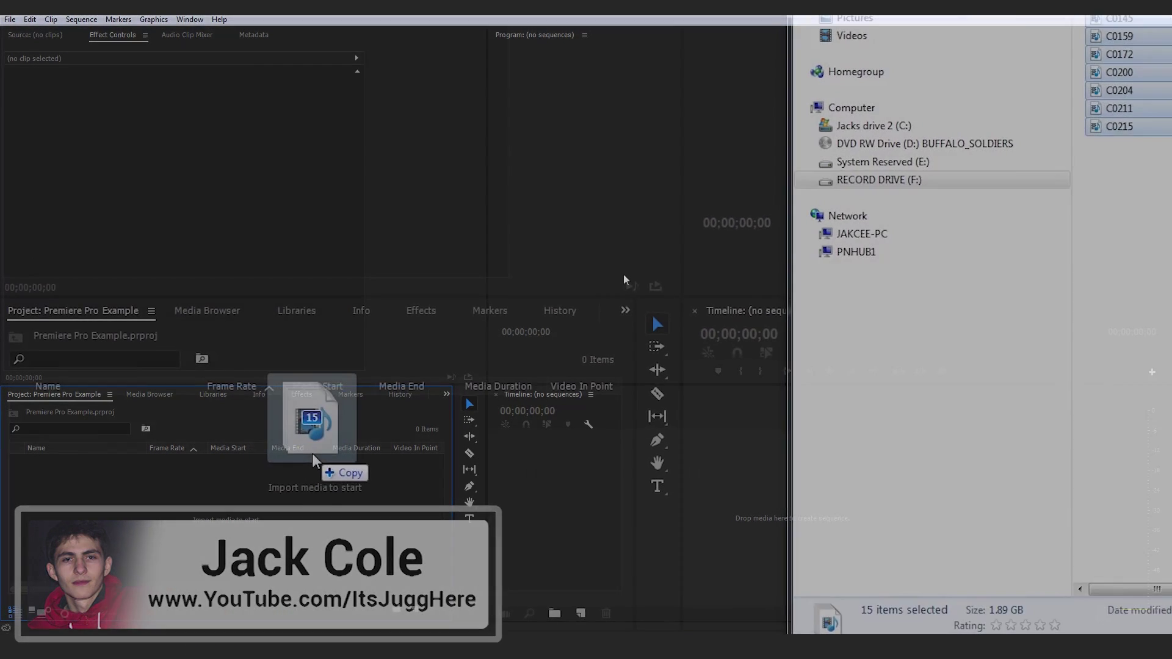
# - Import the 15 event footage clips from Explorer into the Project panel
pyautogui.moveTo(320, 461)
pyautogui.mouseDown()
pyautogui.moveTo(360, 450)
pyautogui.moveTo(321, 444)
pyautogui.mouseUp()
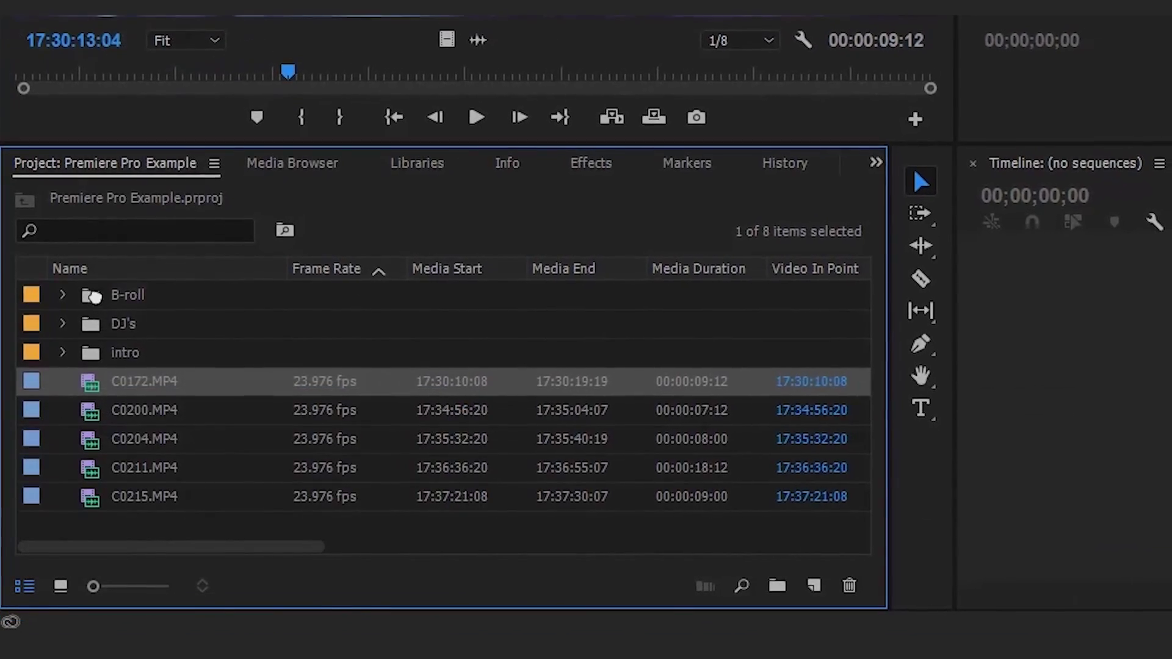
# - Remove C0171.MP4, scrub through C0200.MP4 in the Source monitor, then remove C0200.MP4 too
pyautogui.press('Delete')
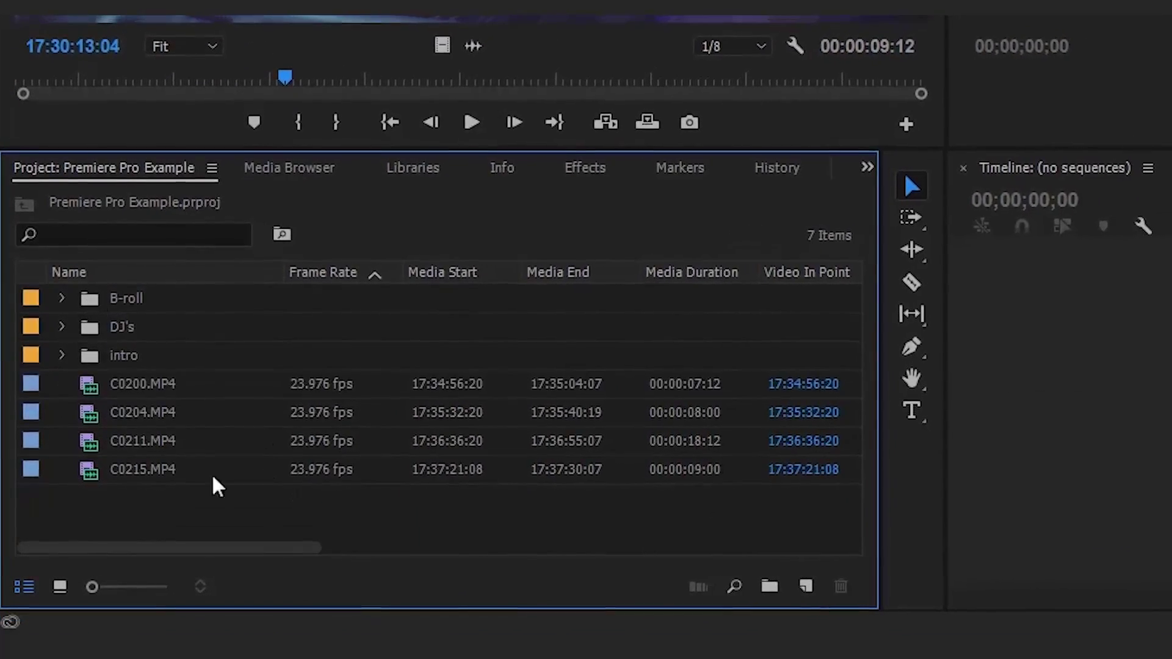
pyautogui.click(88, 388)
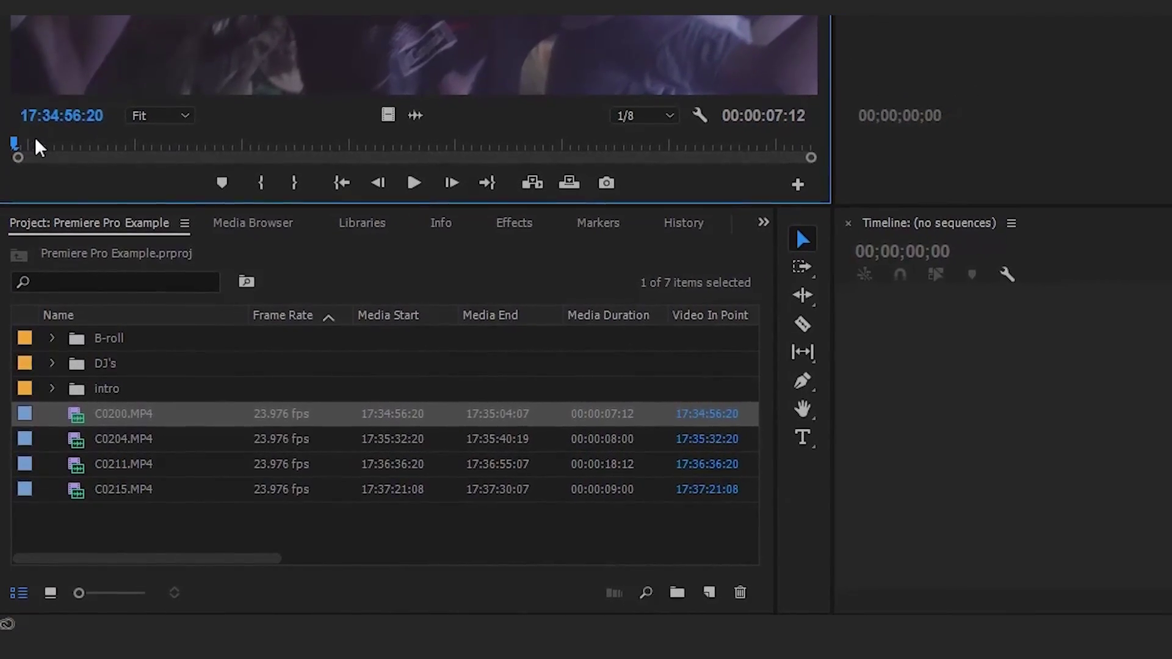
pyautogui.moveTo(36, 139); pyautogui.dragTo(278, 178)
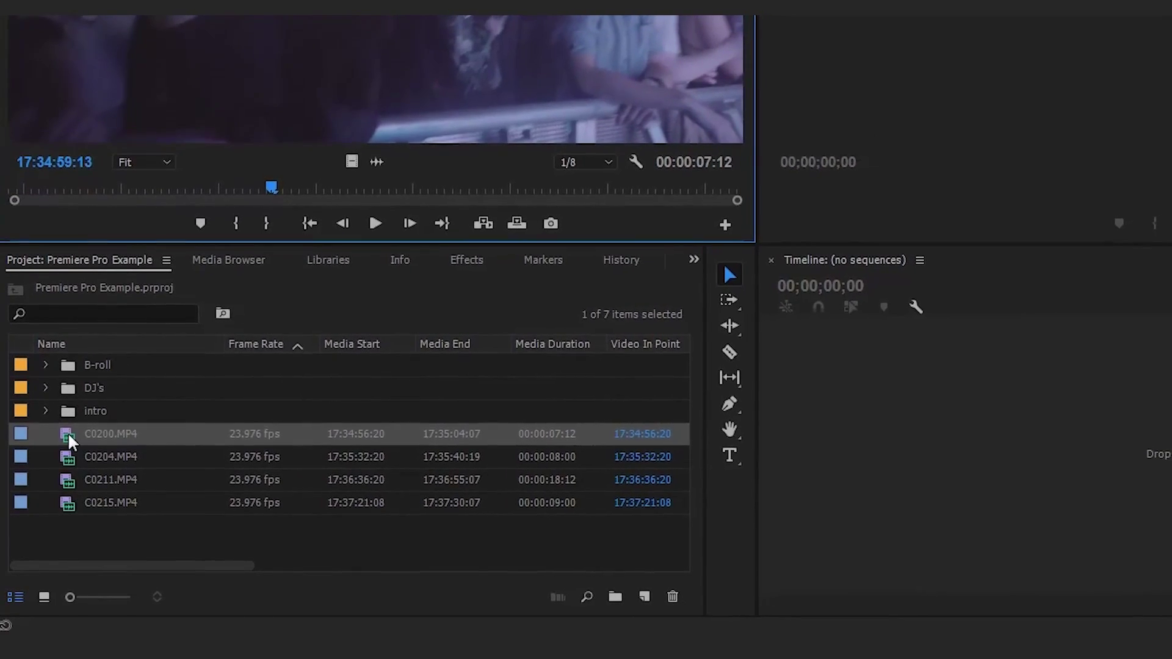
pyautogui.click(68, 432)
pyautogui.press('Delete')
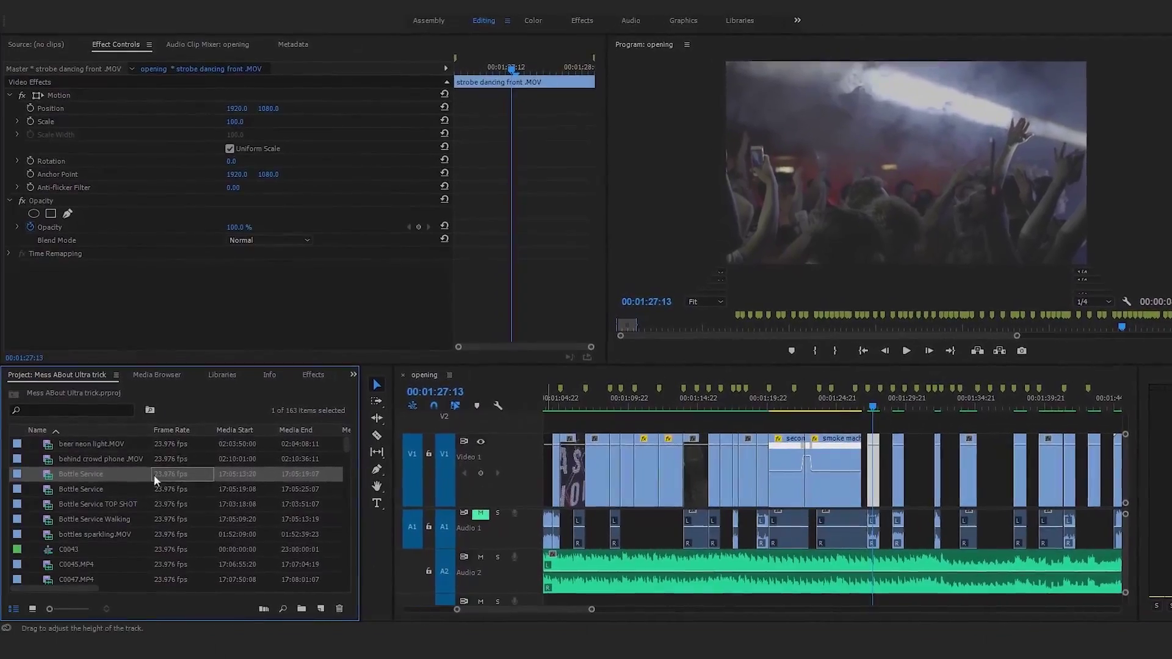
pyautogui.scroll(-10, 359, 433)
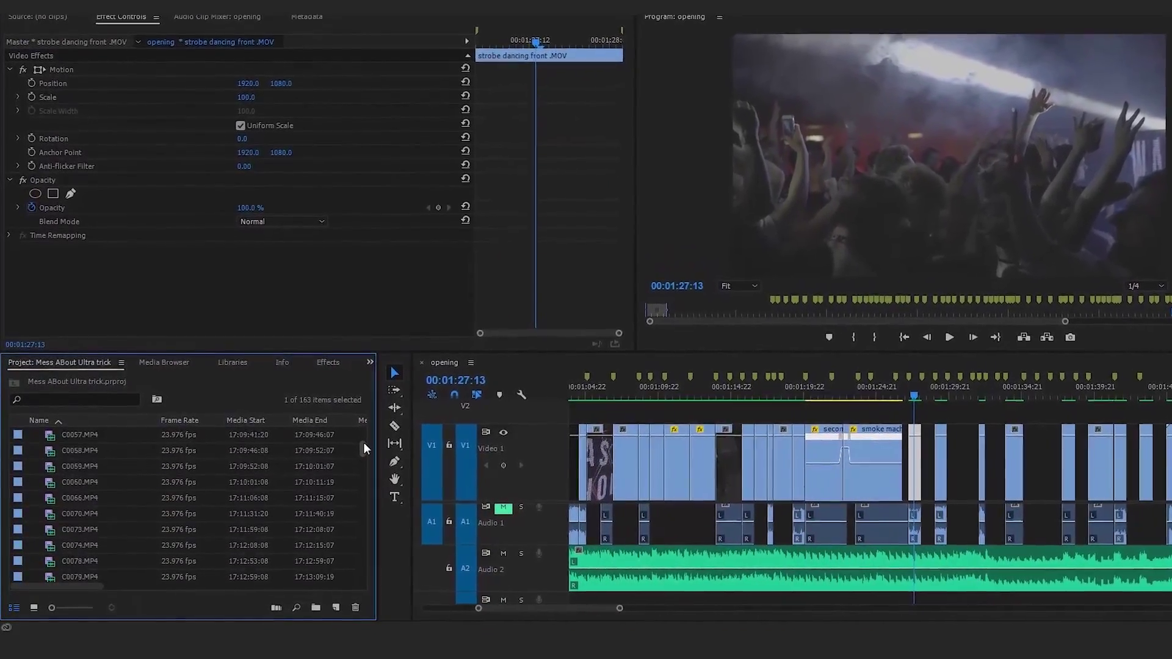
pyautogui.scroll(-5, 371, 489)
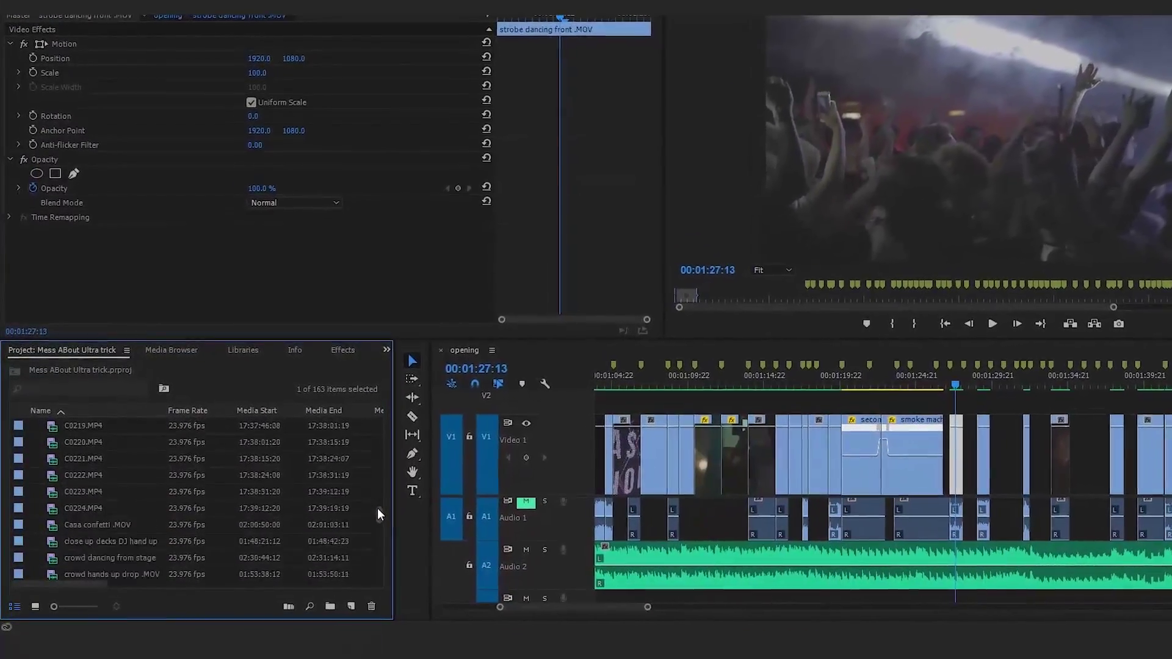
pyautogui.scroll(-5, 385, 537)
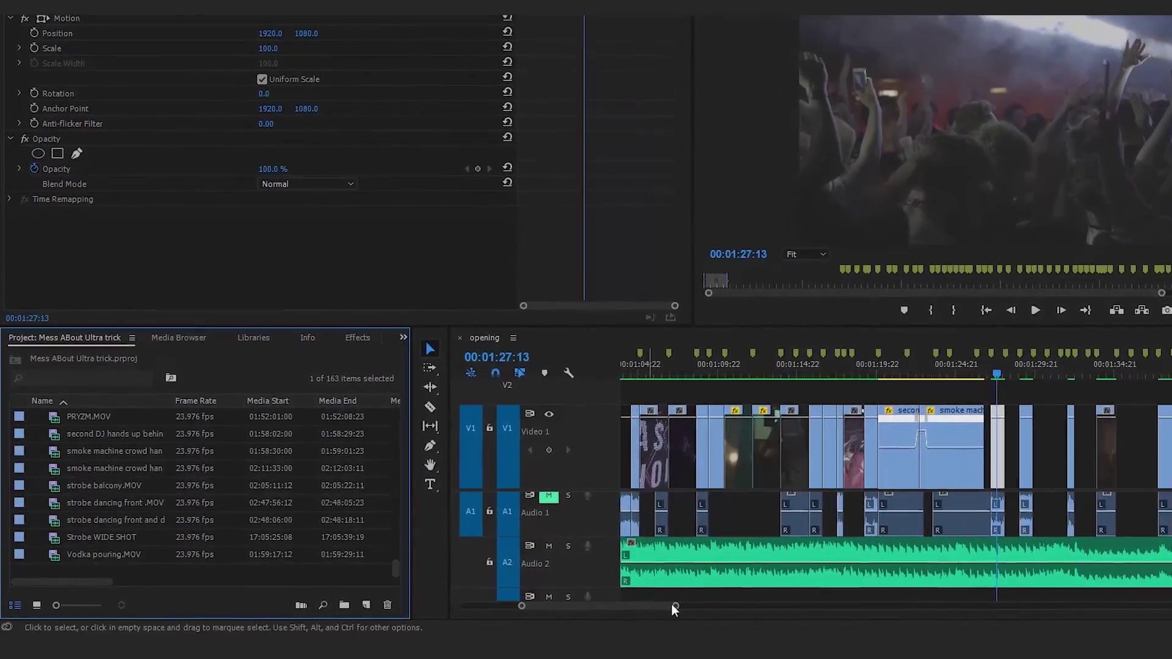
pyautogui.click(655, 607)
pyautogui.moveTo(683, 608); pyautogui.dragTo(945, 606)
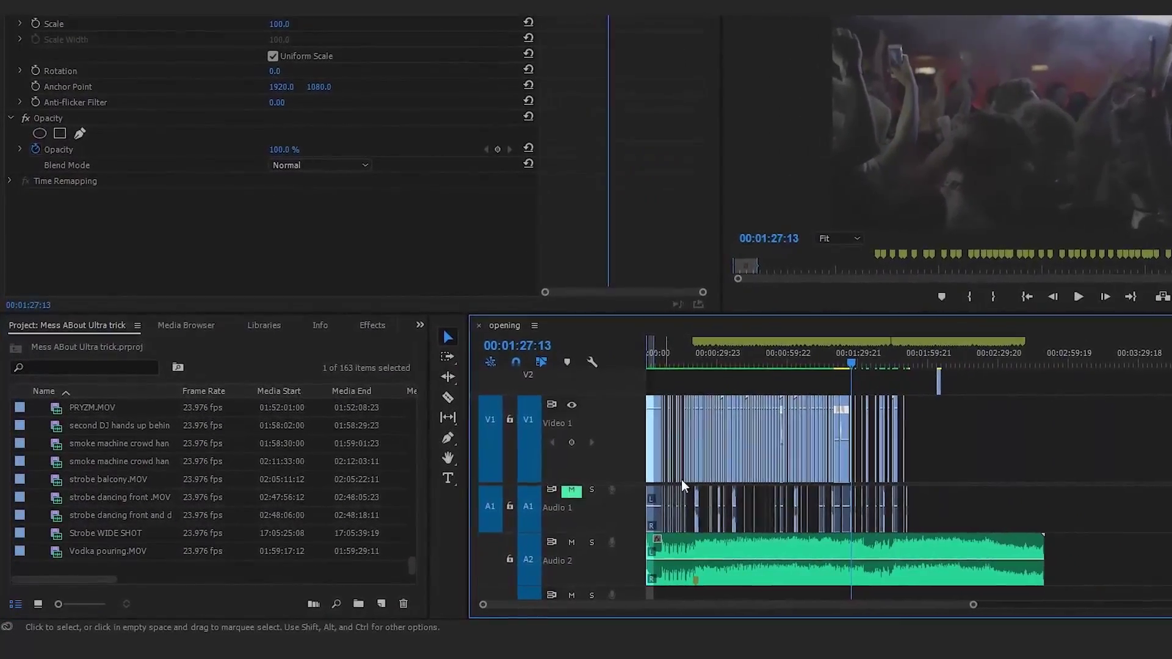
pyautogui.hotkey('shift', '-')
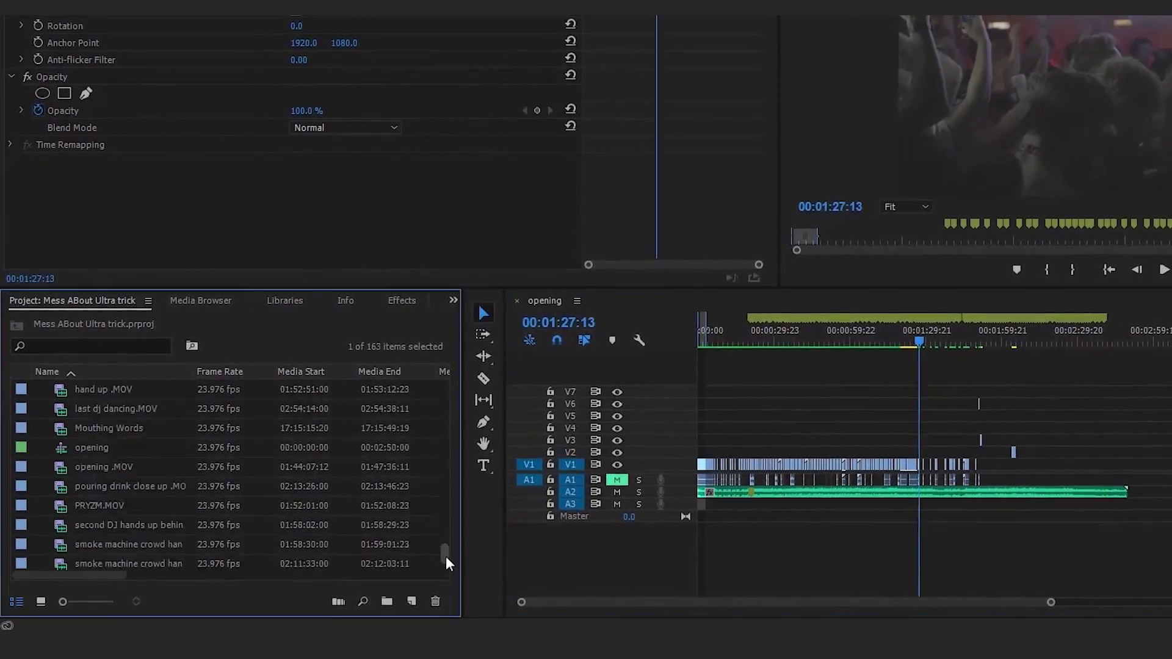
pyautogui.moveTo(432, 556); pyautogui.dragTo(459, 431)
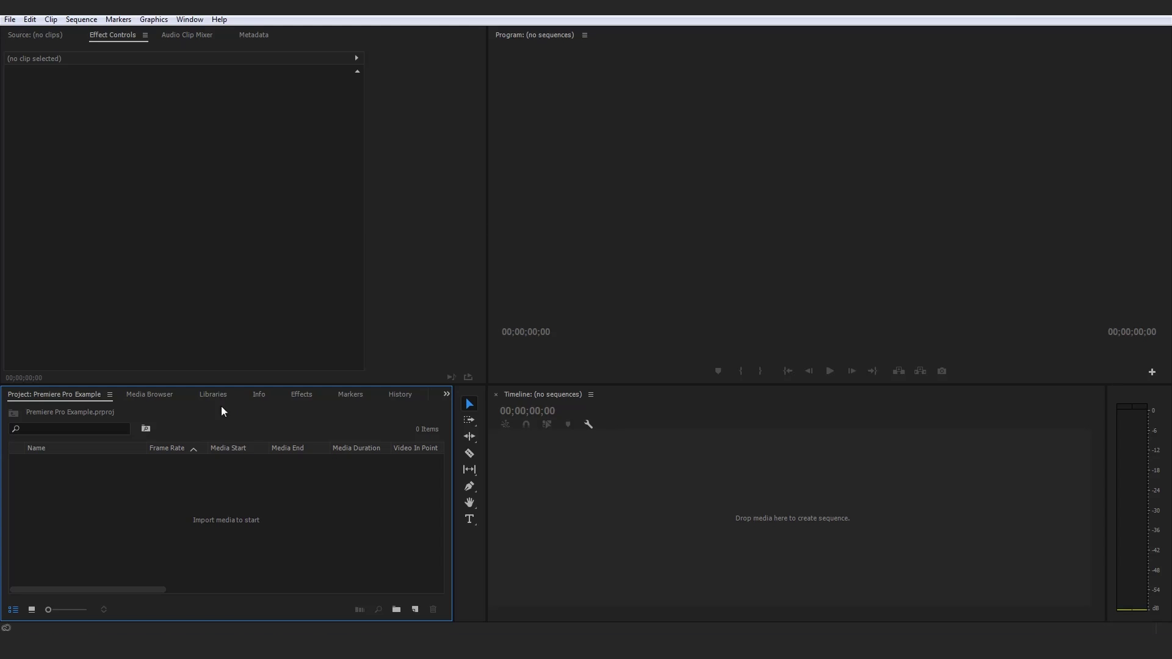
pyautogui.click(215, 174)
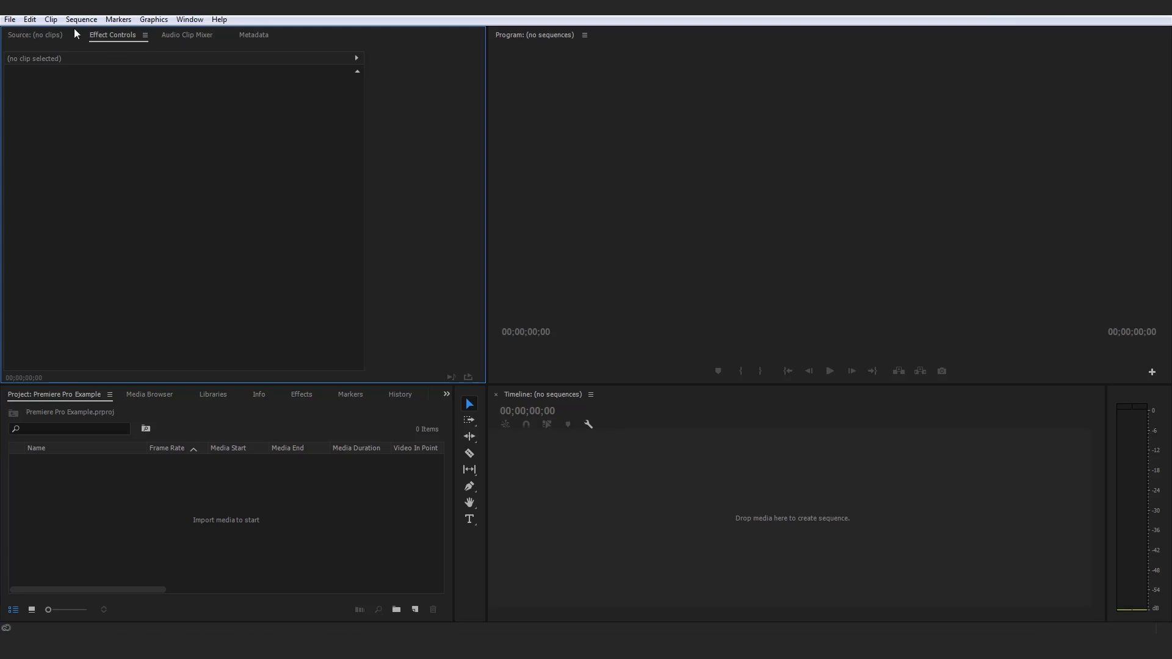
pyautogui.click(9, 19)
pyautogui.press('Escape')
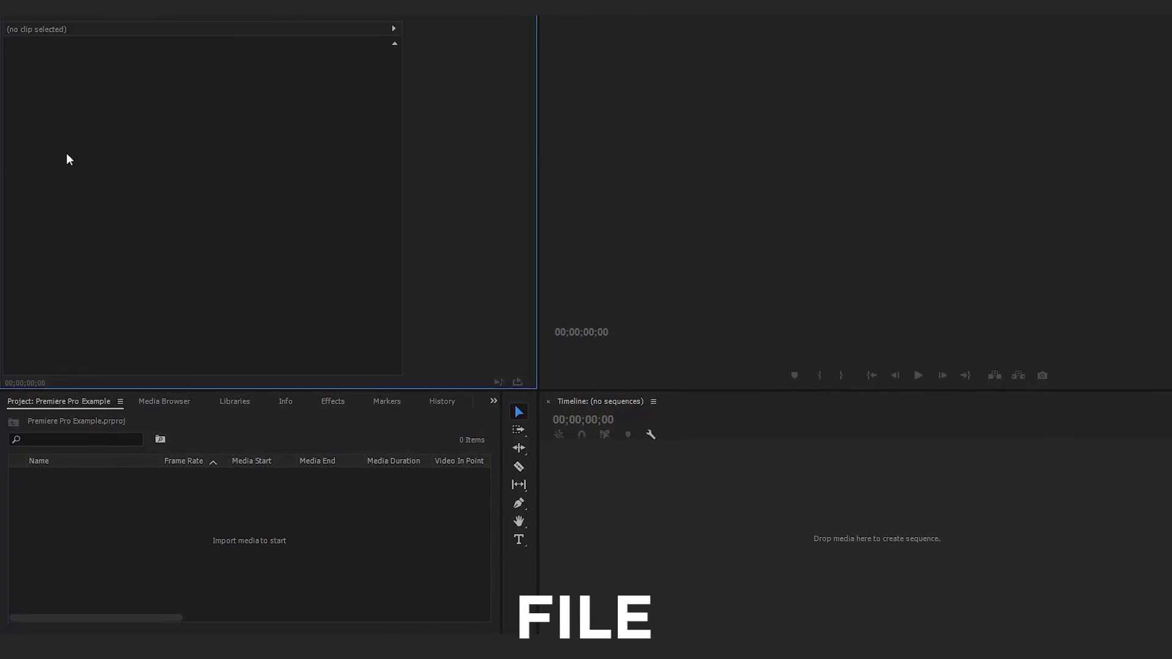
pyautogui.click(9, 7)
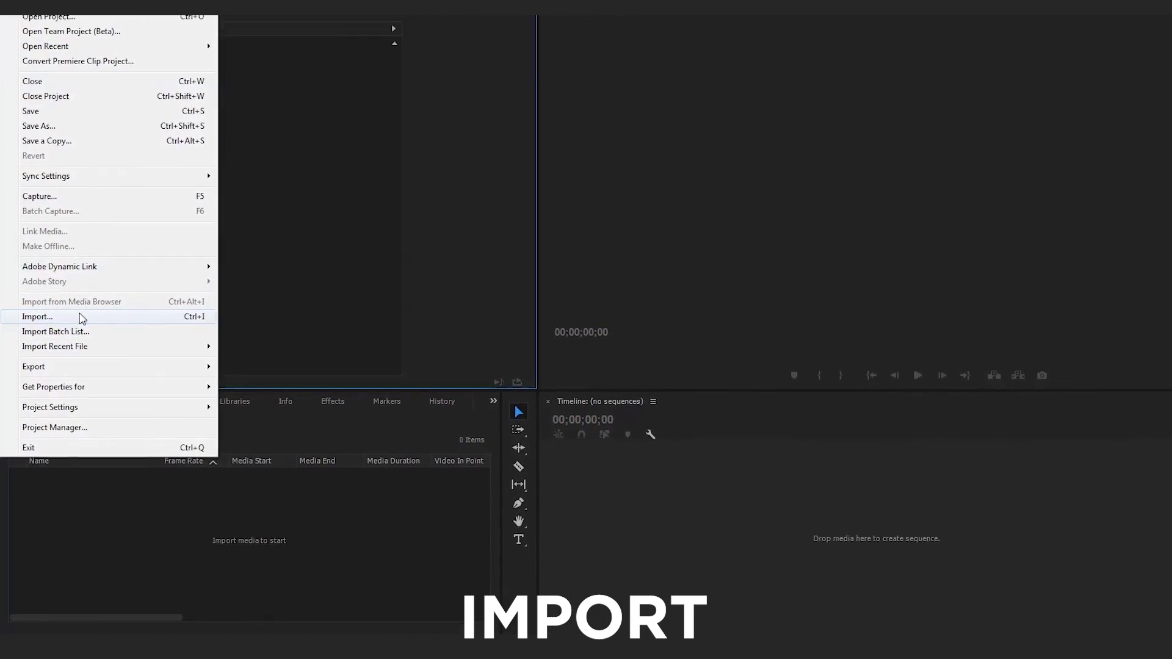
pyautogui.click(82, 318)
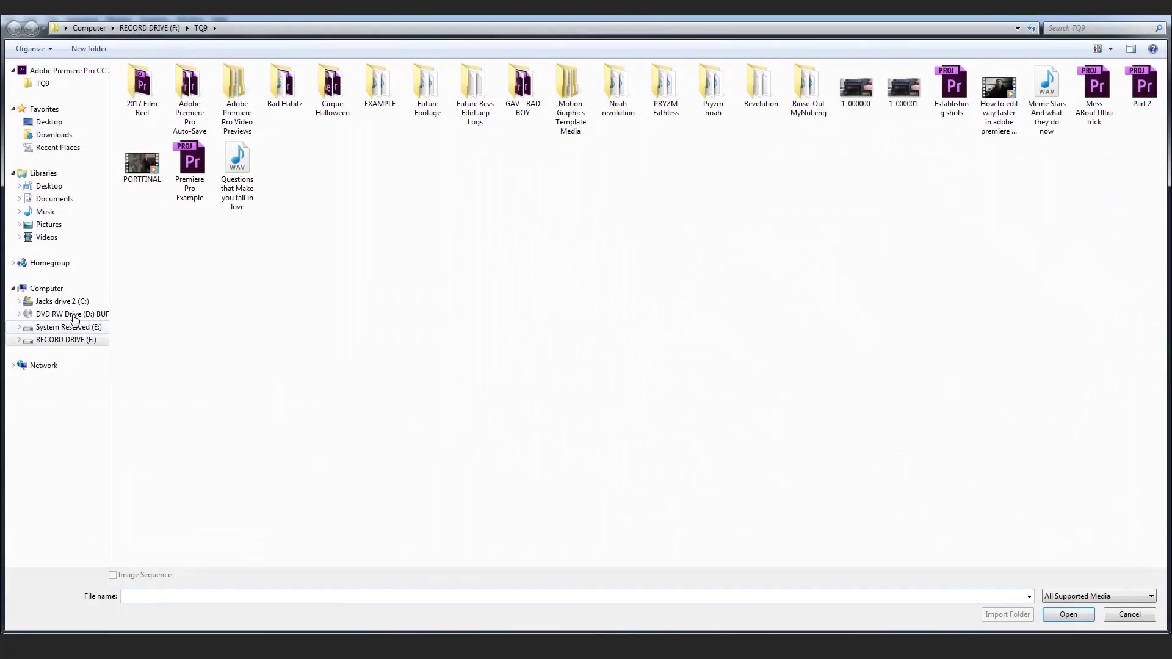
pyautogui.doubleClick(386, 99)
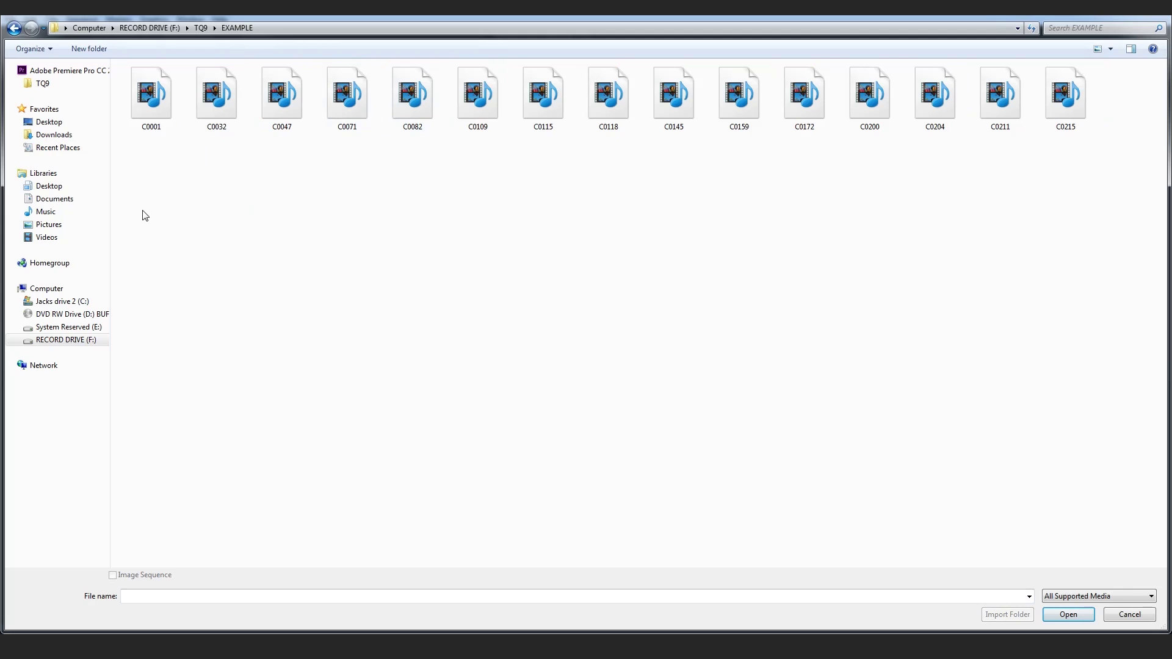
pyautogui.moveTo(142, 211); pyautogui.dragTo(1103, 68)
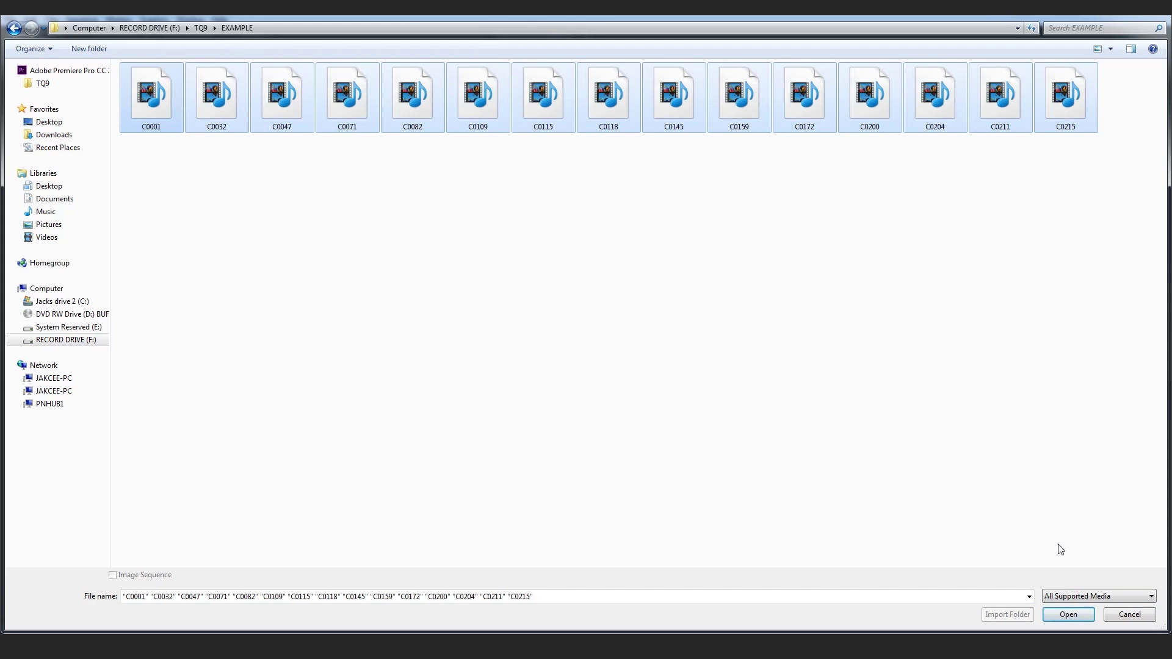
pyautogui.click(1128, 615)
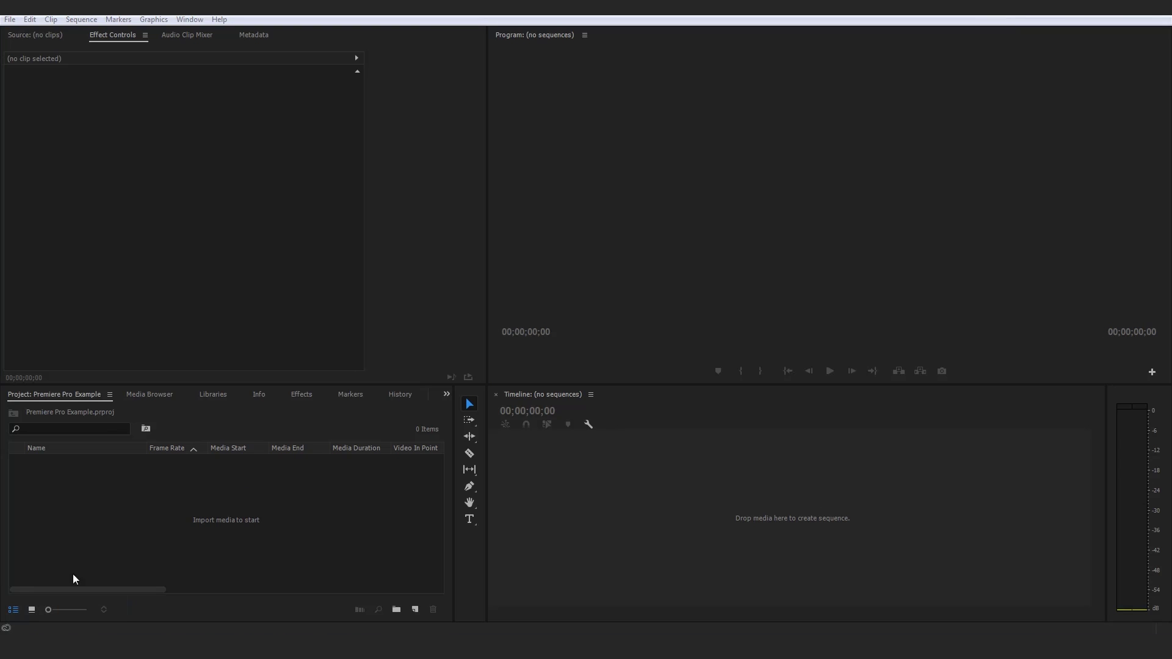
# - Place the EXAMPLE folder over Premiere and bring all 15 clips into the Project panel
pyautogui.moveTo(1171, 32); pyautogui.dragTo(786, 2)
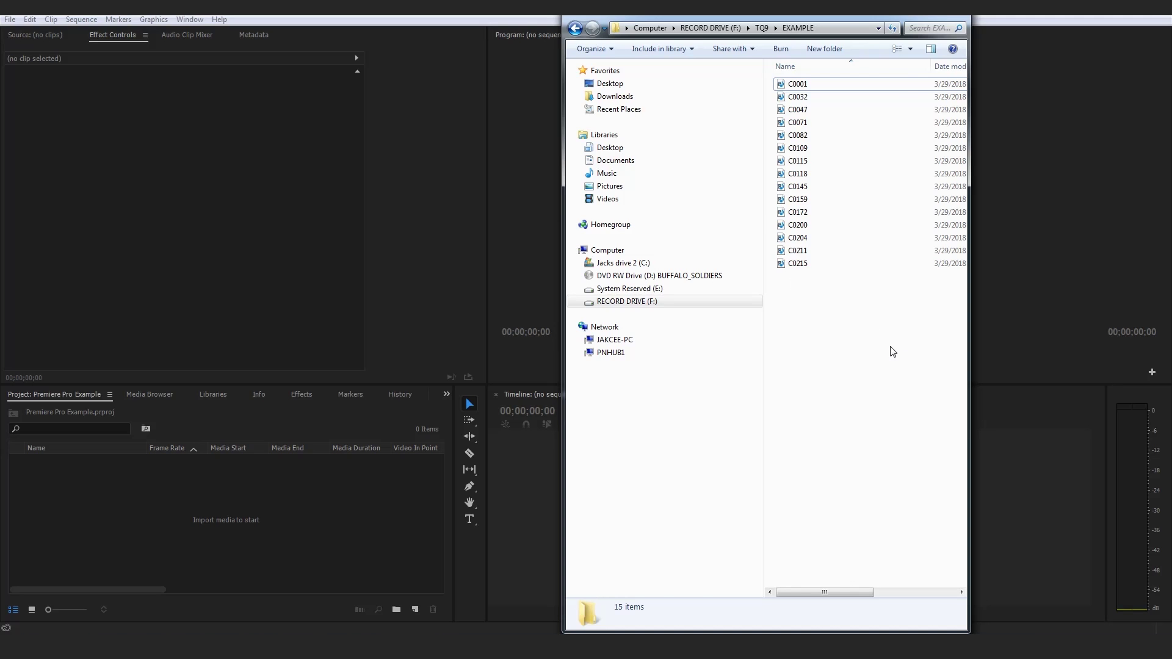
pyautogui.moveTo(898, 372); pyautogui.dragTo(264, 463)
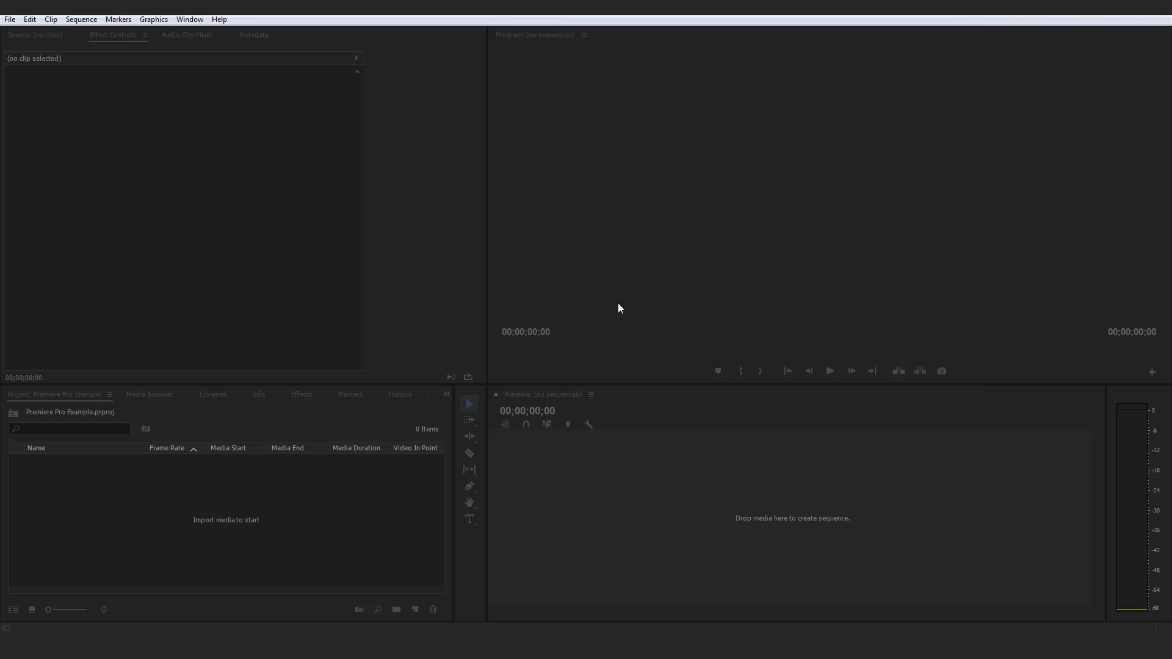
pyautogui.scroll(-3, 168, 501)
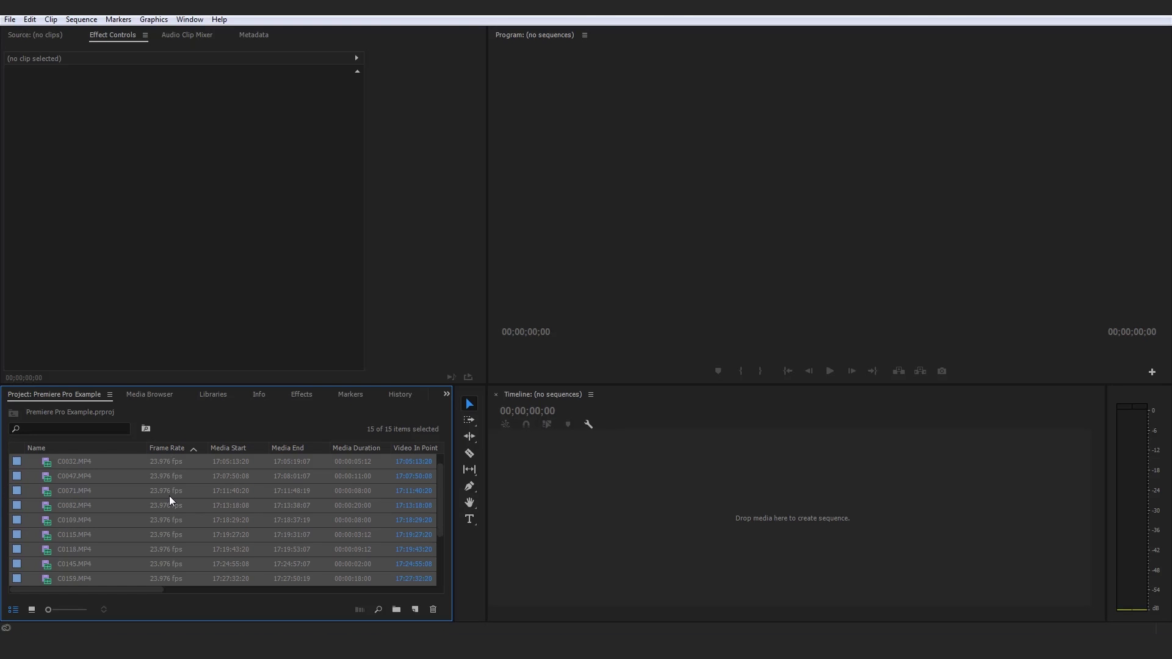
pyautogui.scroll(3, 174, 500)
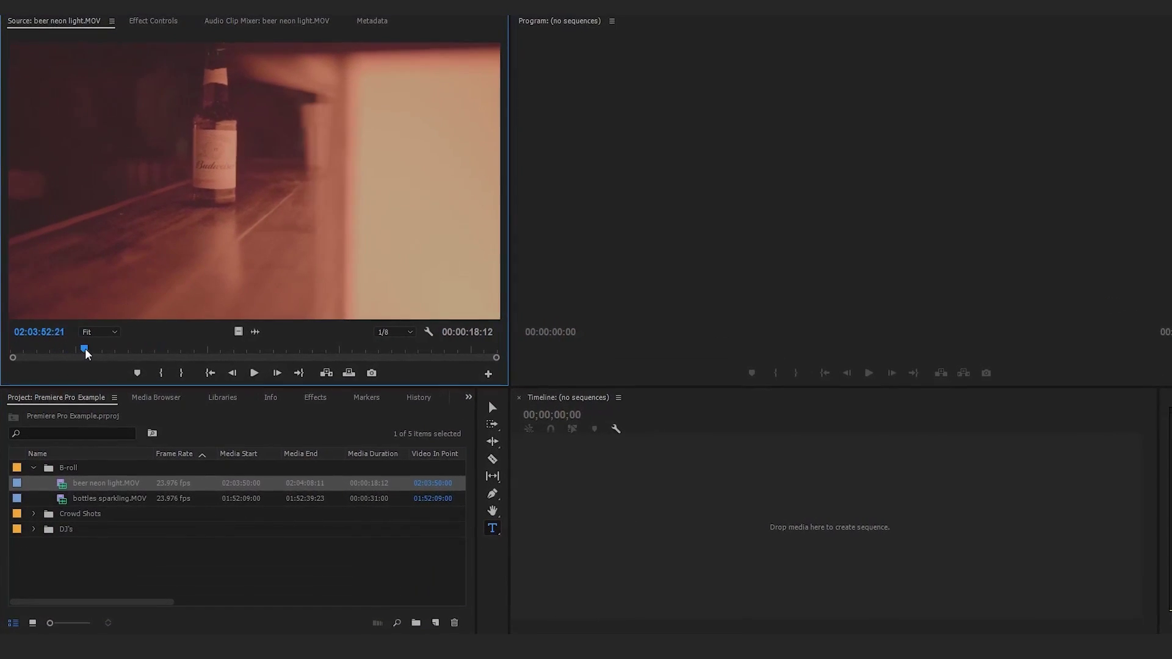
pyautogui.press('i')
pyautogui.press('space')
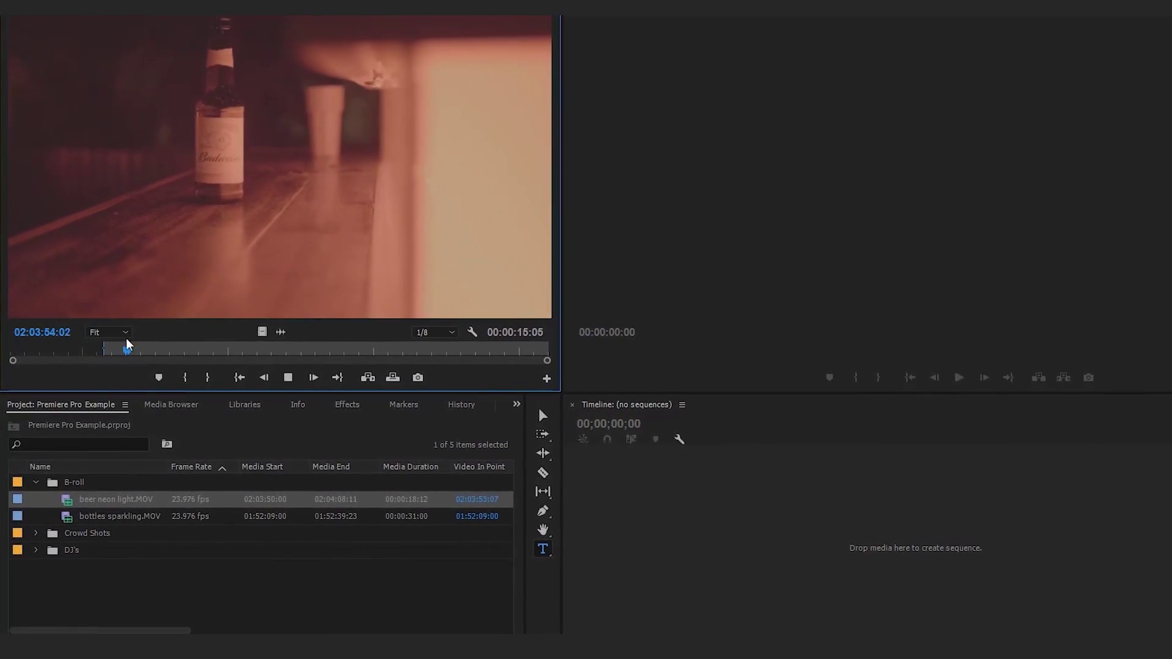
pyautogui.press('space')
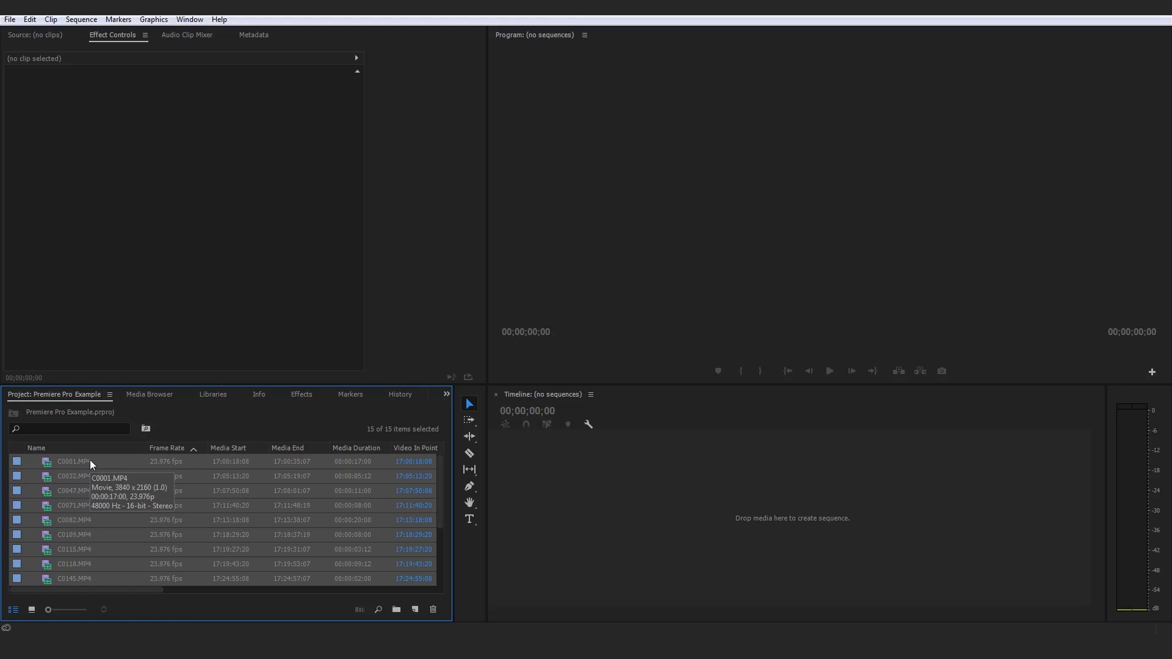
pyautogui.click(58, 467)
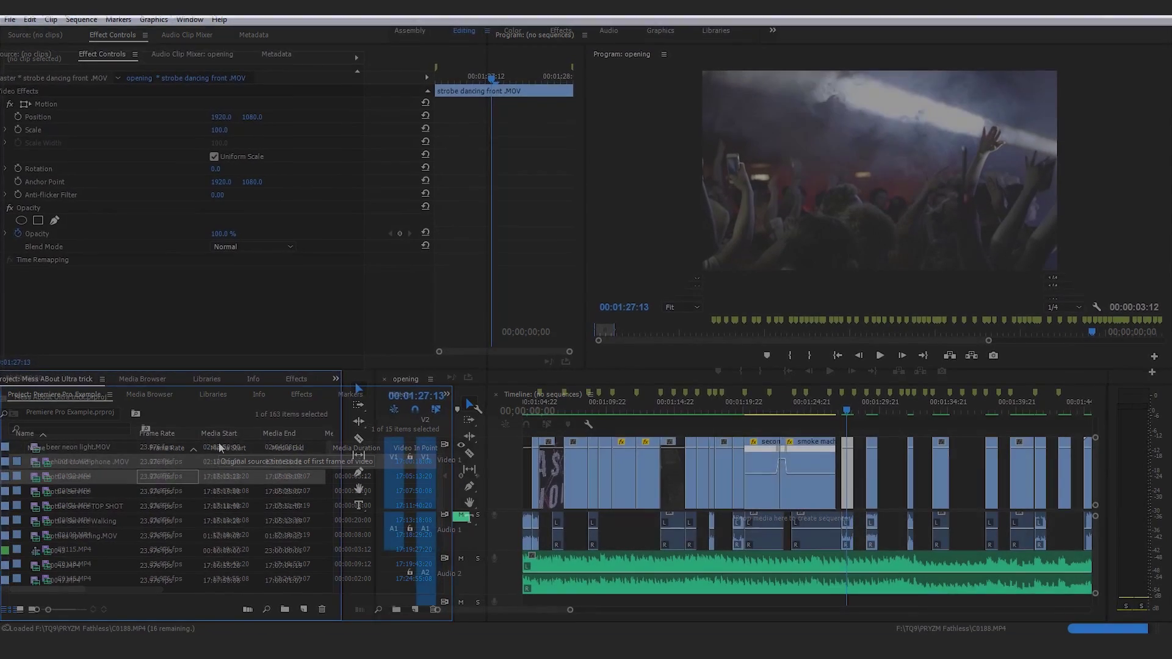
pyautogui.scroll(-5, 299, 449)
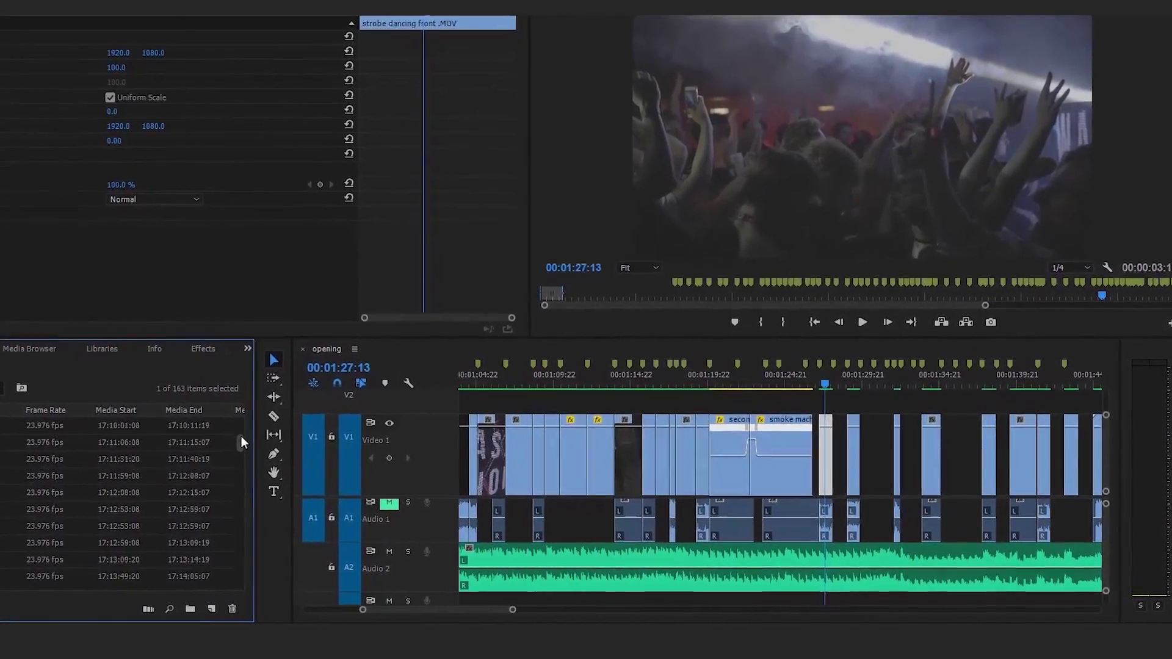
pyautogui.moveTo(241, 436); pyautogui.dragTo(183, 572)
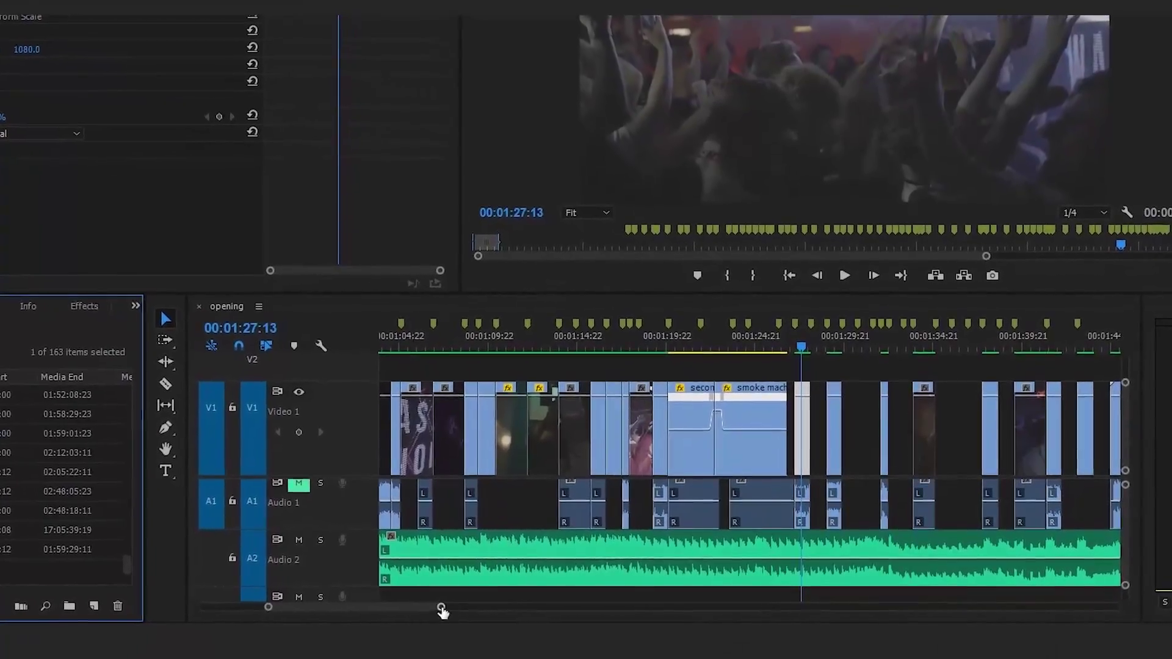
pyautogui.moveTo(442, 609); pyautogui.dragTo(683, 607)
pyautogui.scroll(-5, 416, 464)
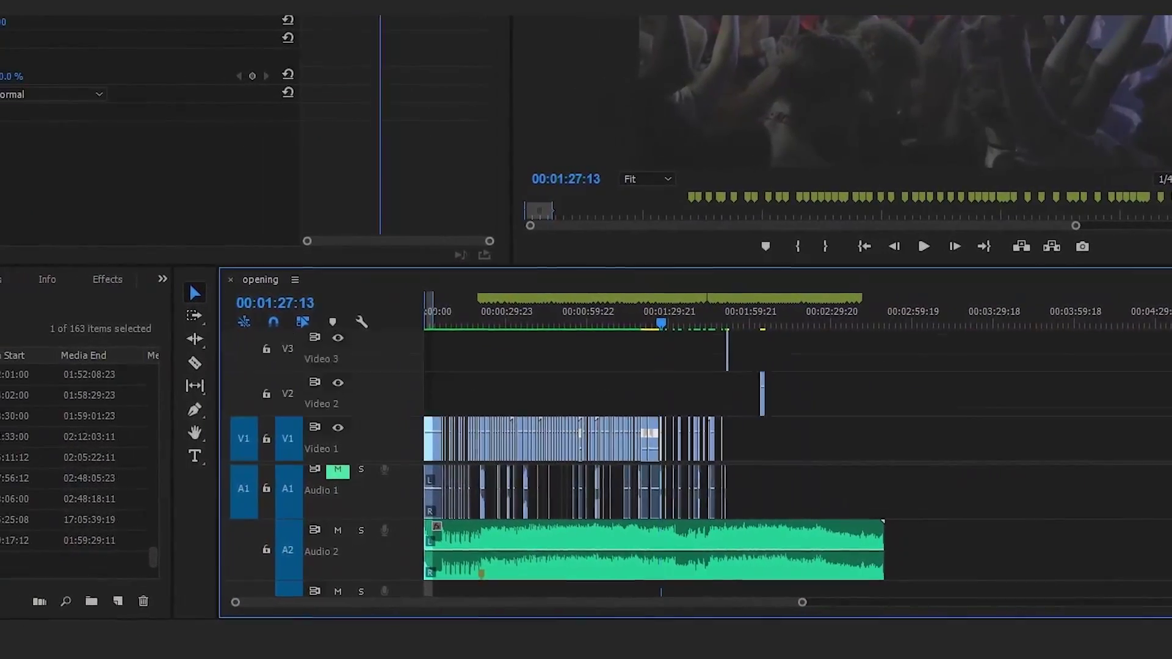
pyautogui.scroll(-5, 390, 525)
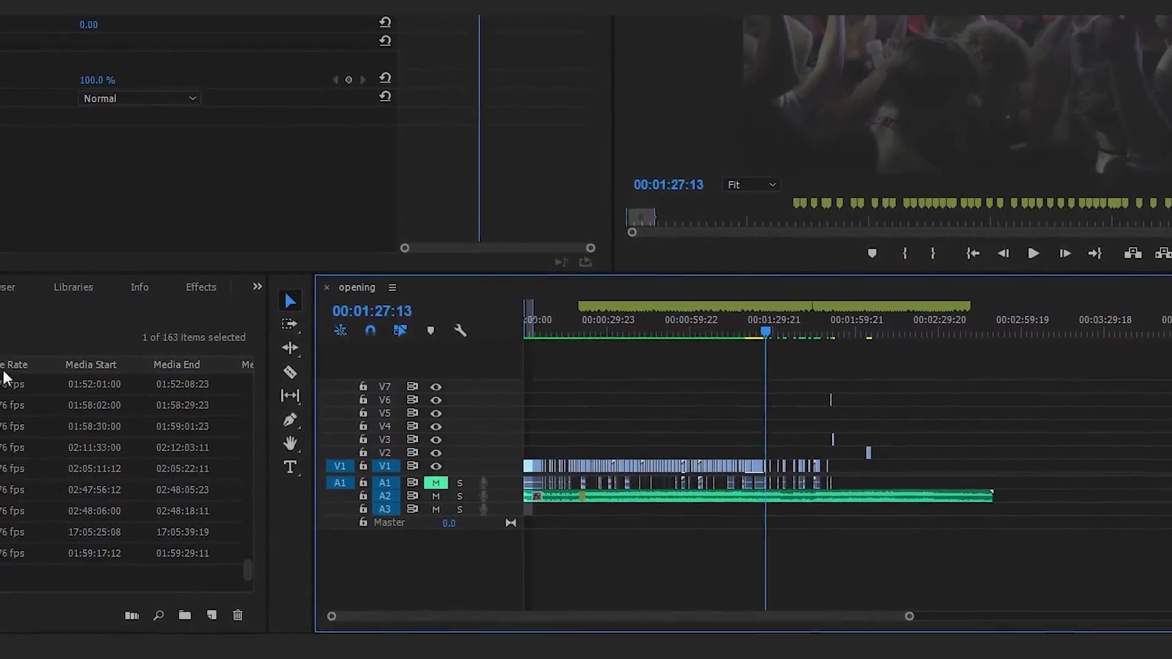
pyautogui.scroll(3, 201, 547)
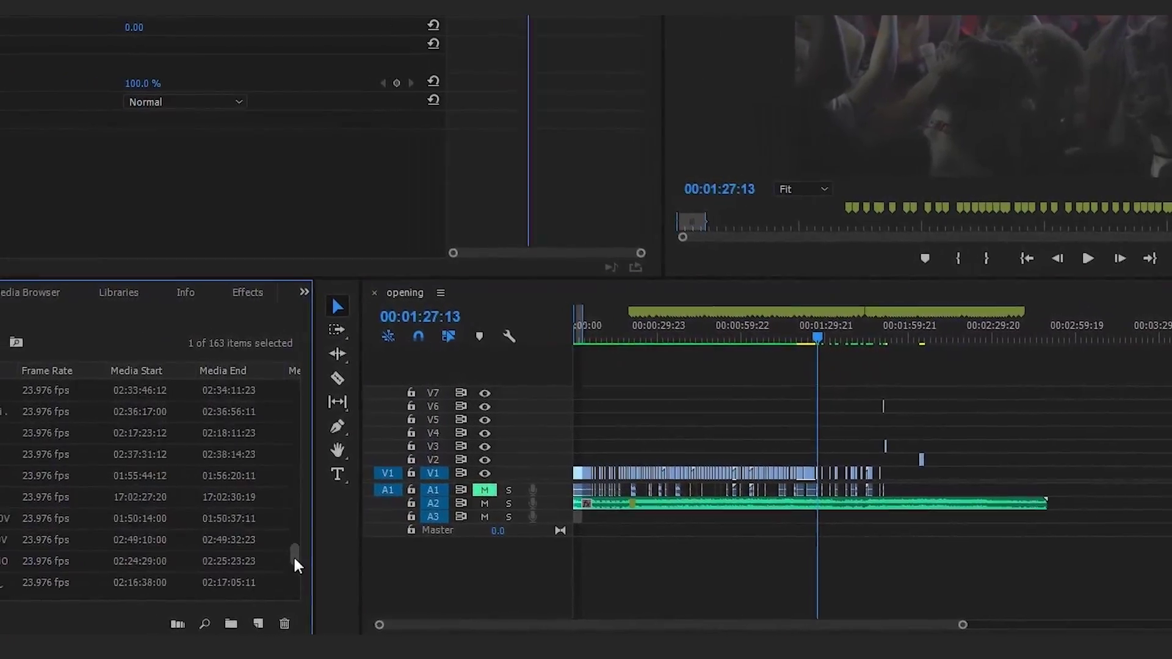
pyautogui.moveTo(295, 563); pyautogui.dragTo(307, 425)
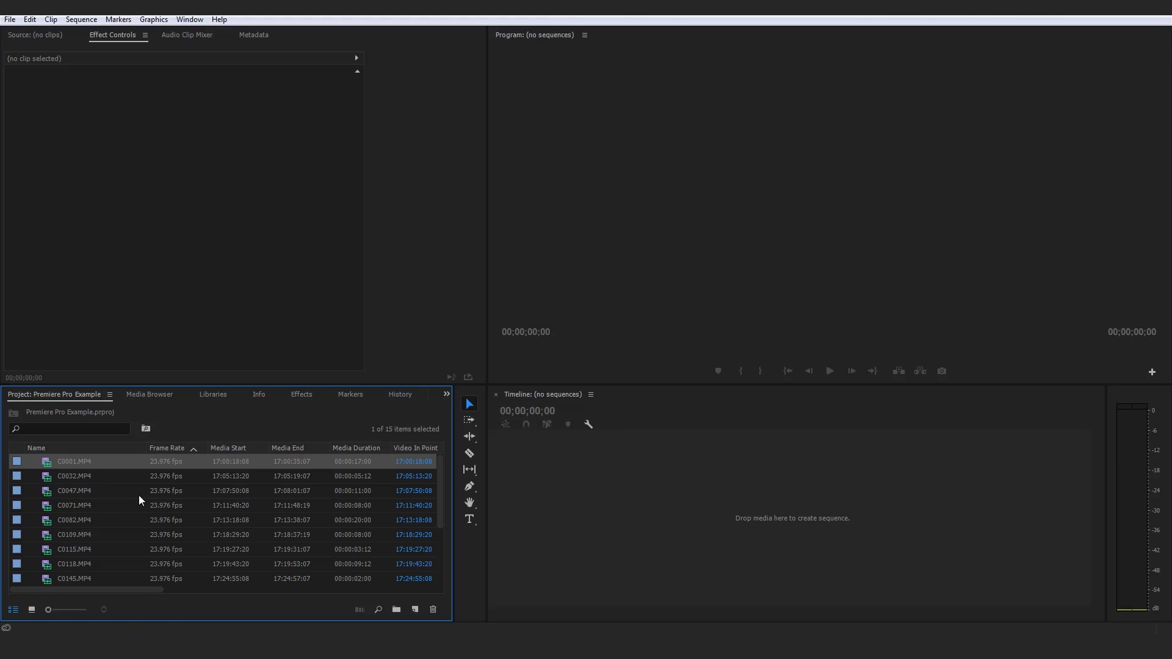
# - Preview C0001.MP4, the crowd climbing the stairs, and add a new bin
pyautogui.doubleClick(47, 462)
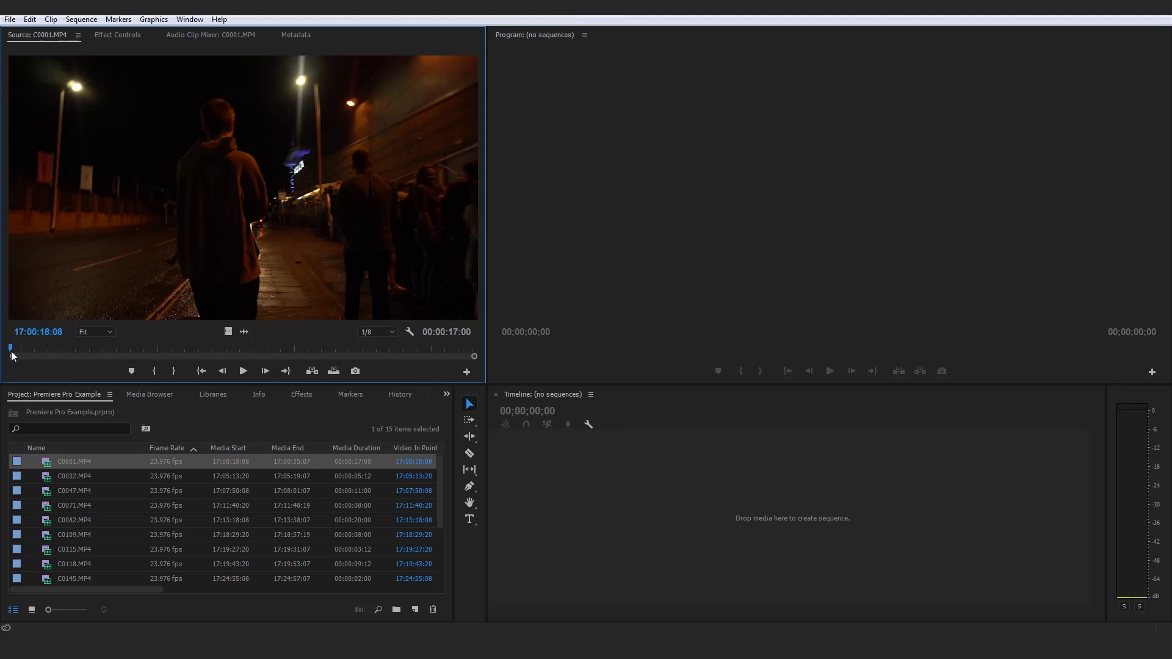
pyautogui.moveTo(12, 349); pyautogui.dragTo(305, 380)
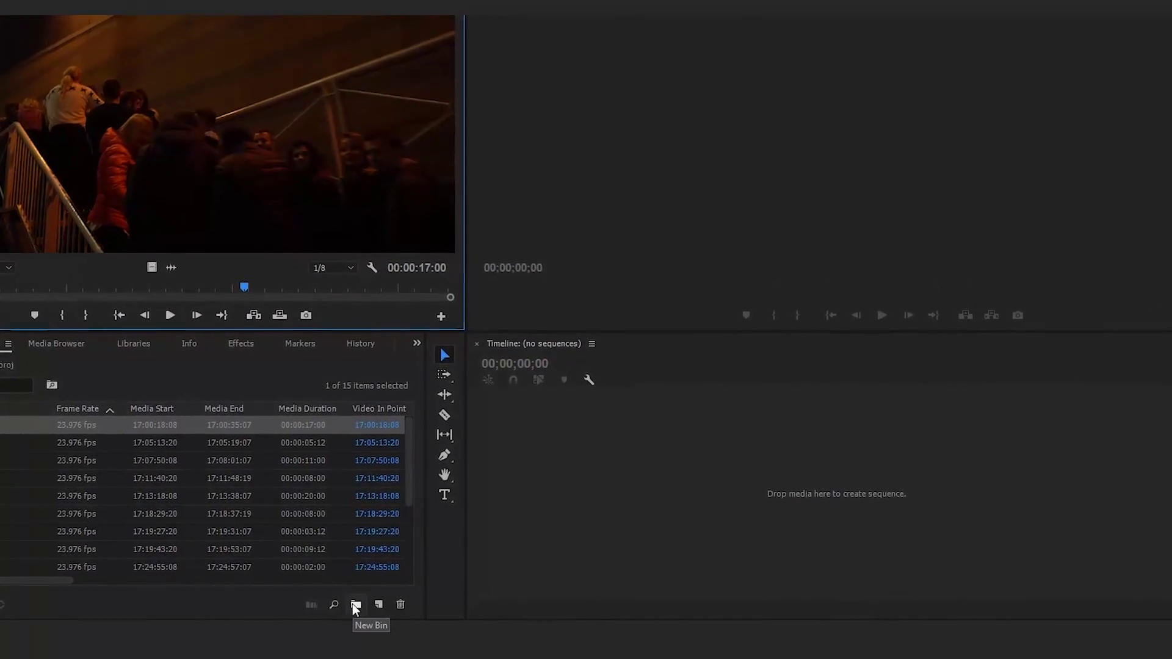
pyautogui.click(354, 604)
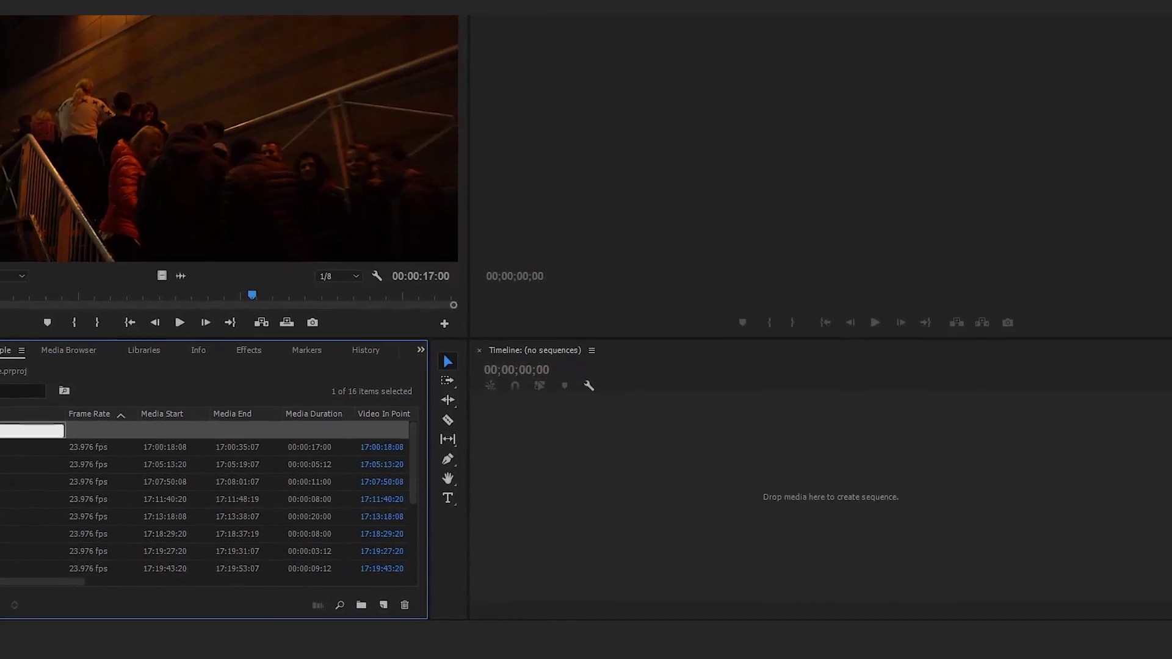
# - Name the new bin 'intro' and move C0001.MP4 into it
pyautogui.write('i')
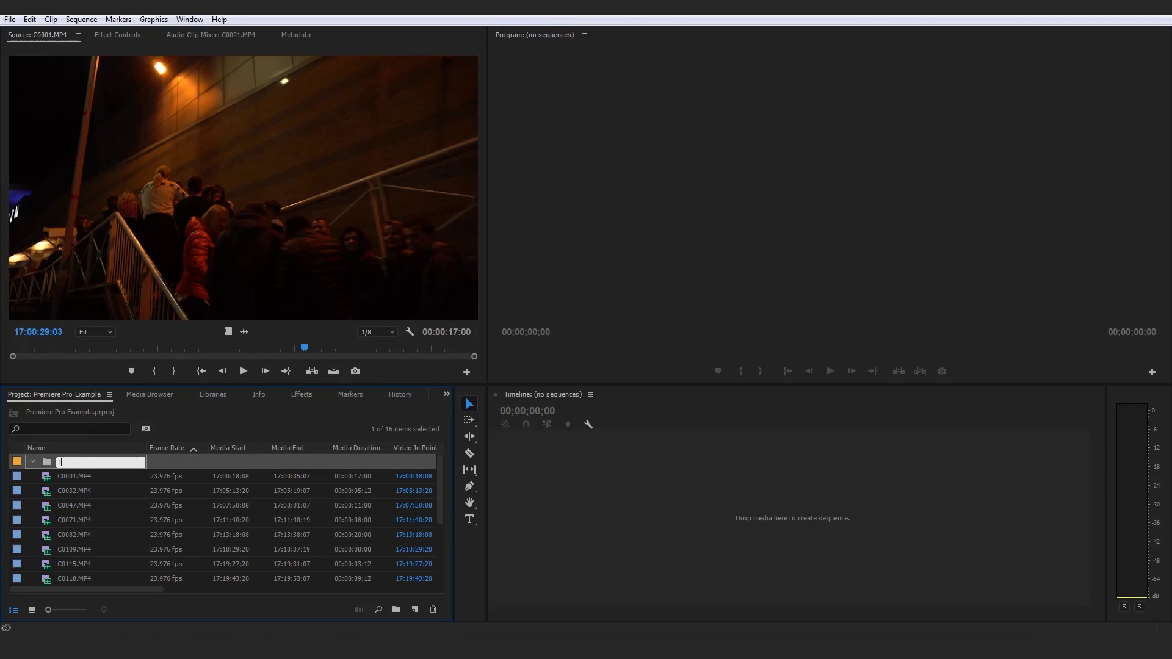
pyautogui.write('ntro')
pyautogui.click(178, 482)
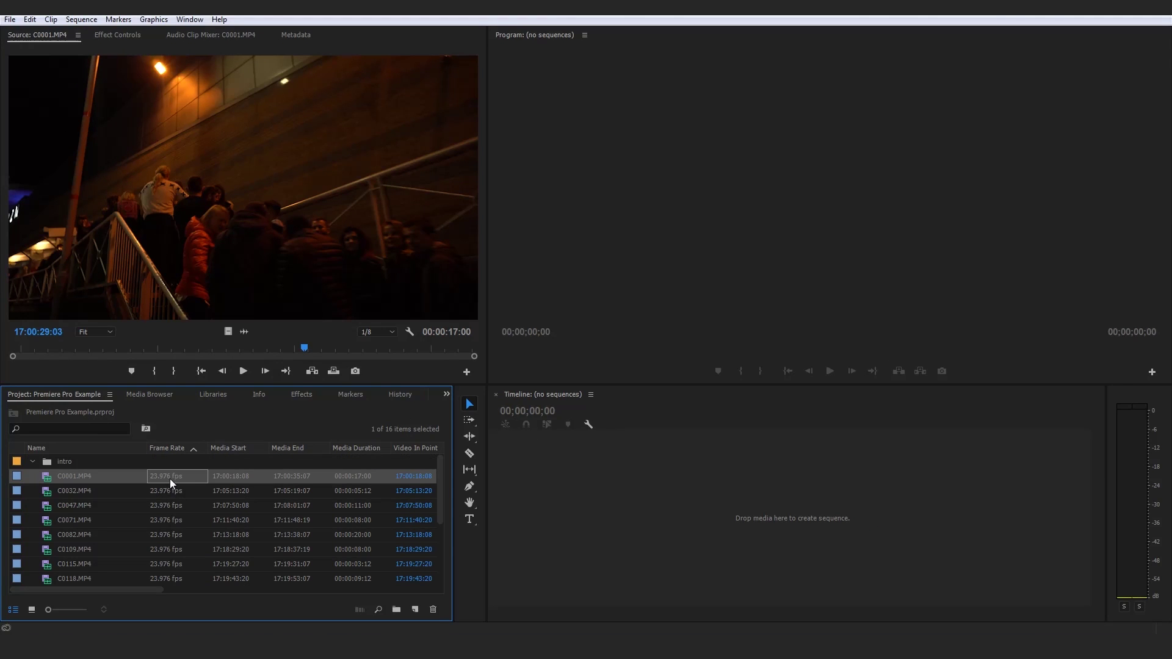
pyautogui.click(50, 478)
pyautogui.moveTo(63, 461); pyautogui.dragTo(67, 462)
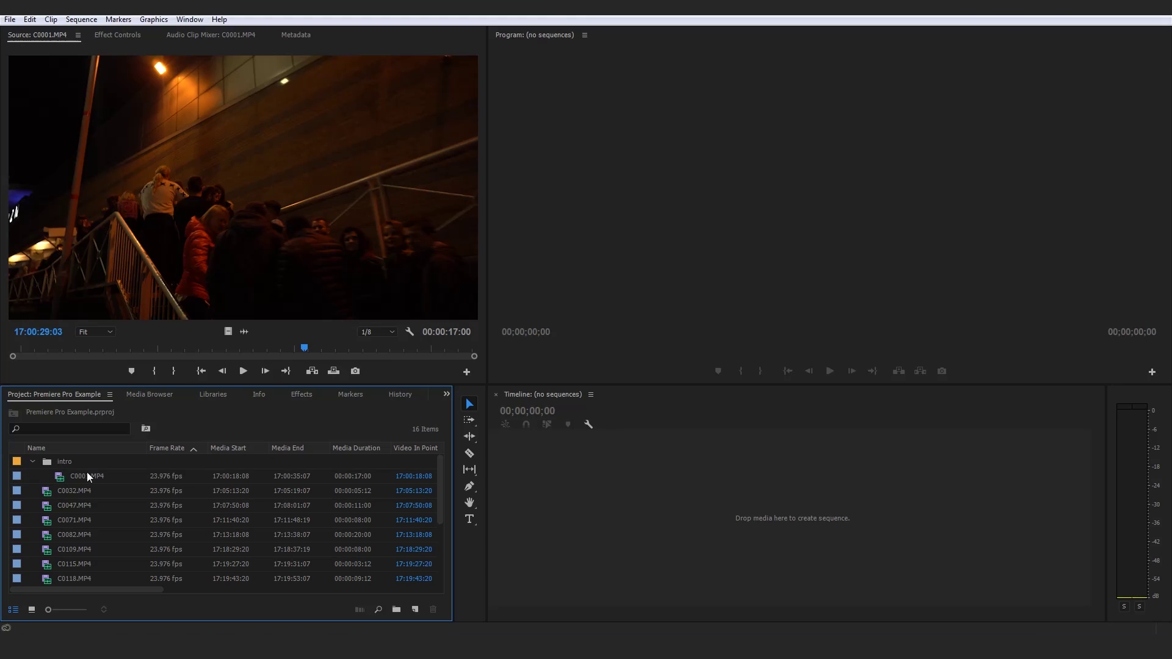
pyautogui.click(32, 462)
pyautogui.click(32, 462)
# - Load C0032.MP4 and set its In point at 17:05:14:09
pyautogui.doubleClick(48, 493)
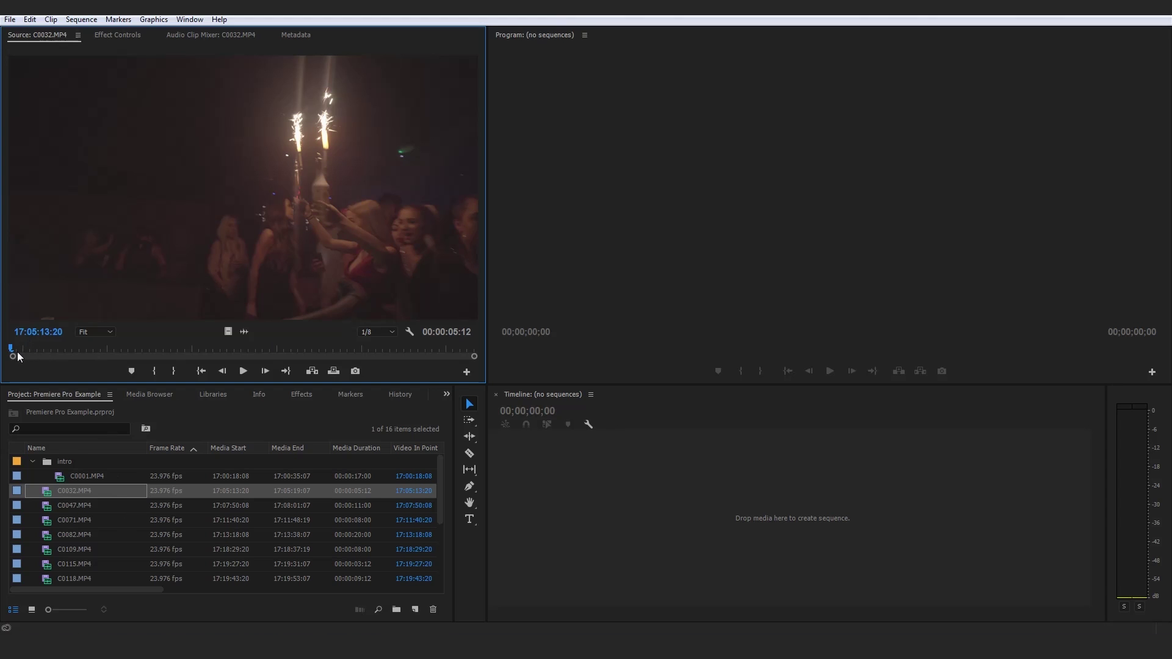
pyautogui.moveTo(15, 348); pyautogui.dragTo(55, 353)
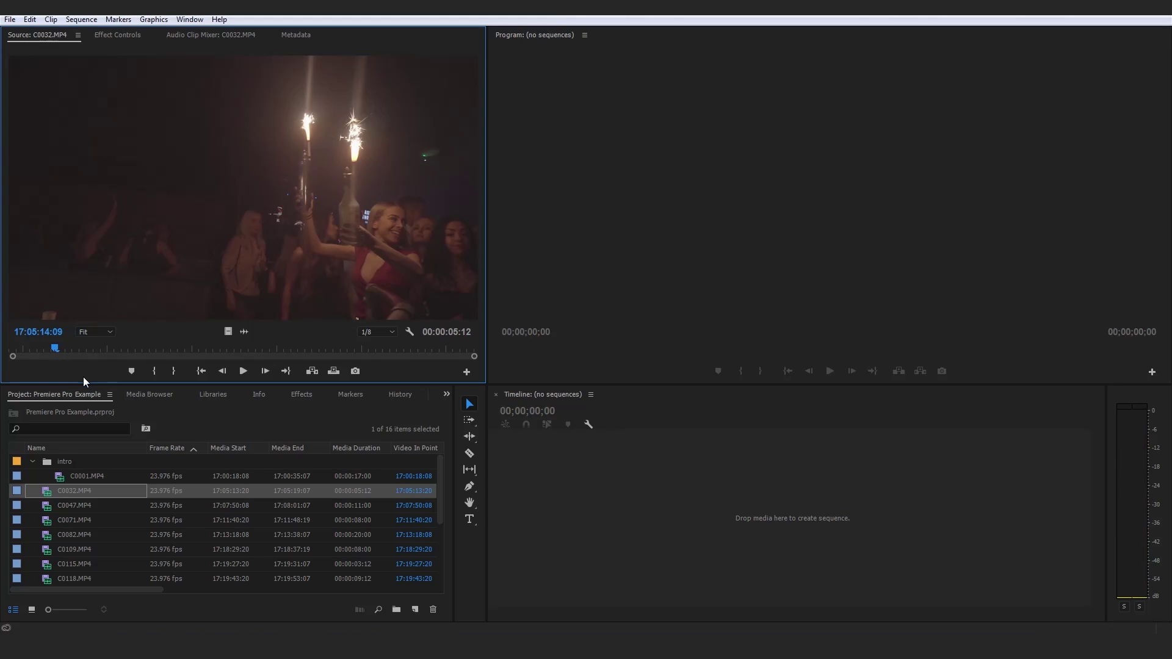
pyautogui.press('i')
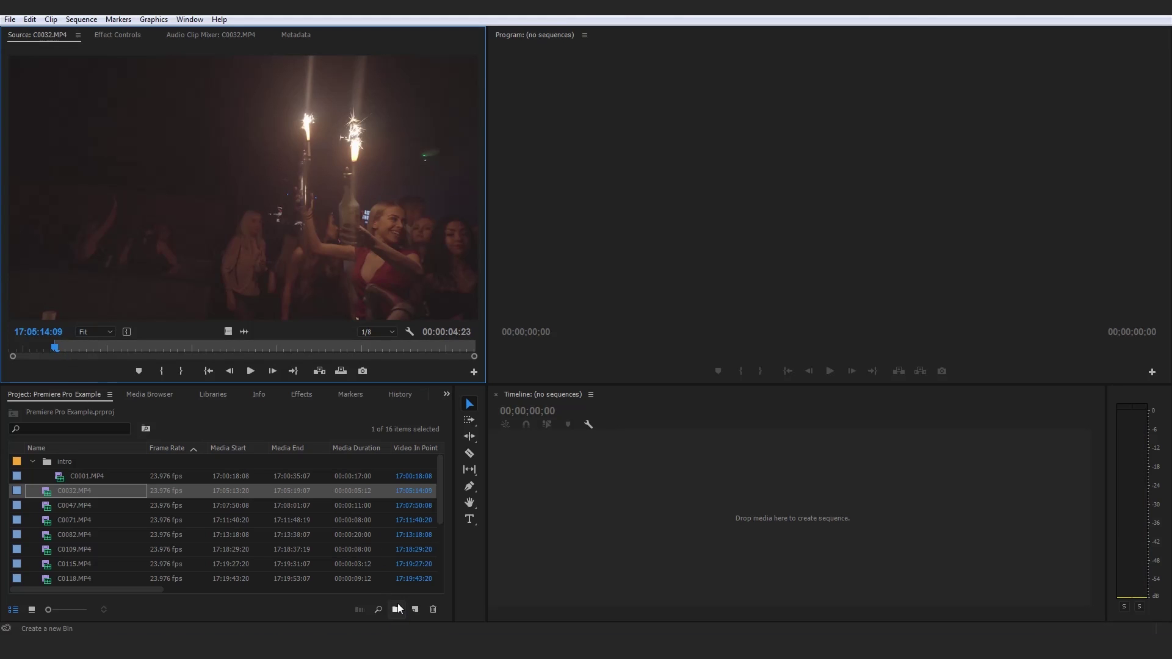
# - Create a 'B-roll' bin holding C0032.MP4, then preview the 00:00:11:00 clip C0047.MP4
pyautogui.click(397, 610)
pyautogui.write('B')
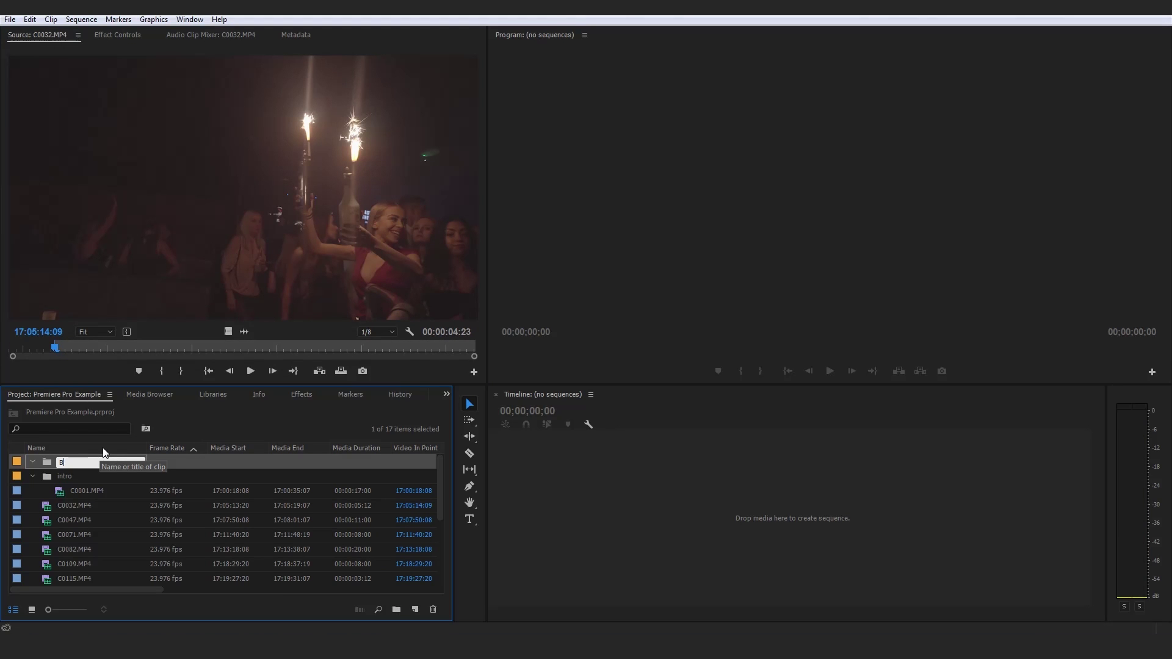
pyautogui.write('-roll')
pyautogui.press('Tab')
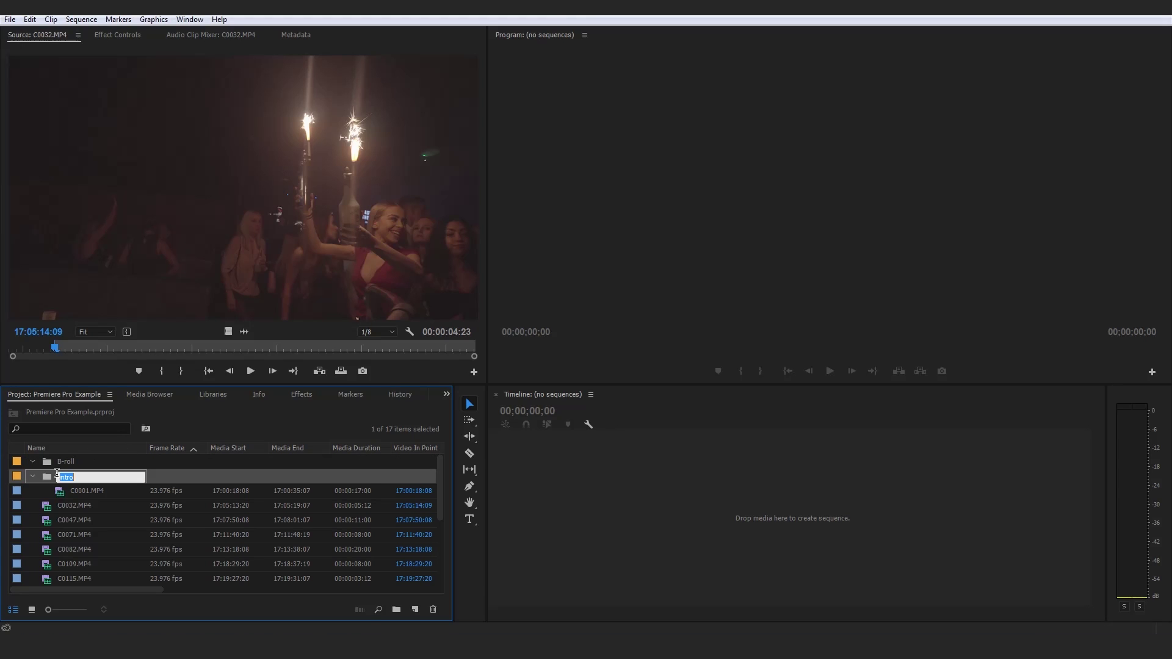
pyautogui.click(48, 511)
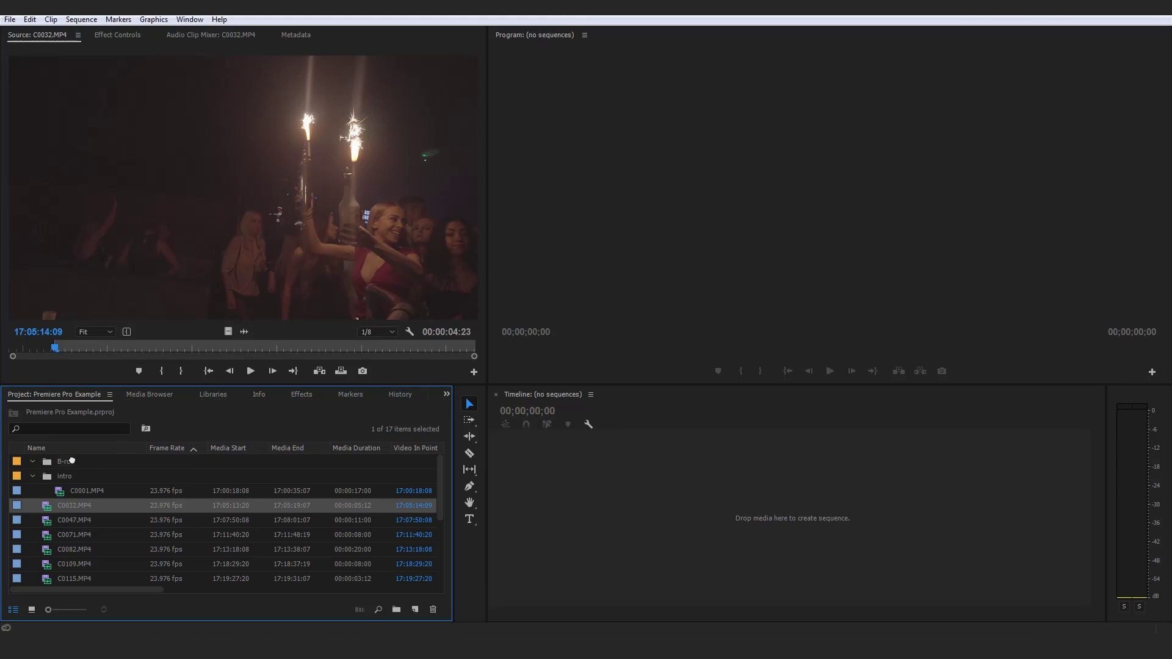
pyautogui.moveTo(71, 461); pyautogui.dragTo(70, 462)
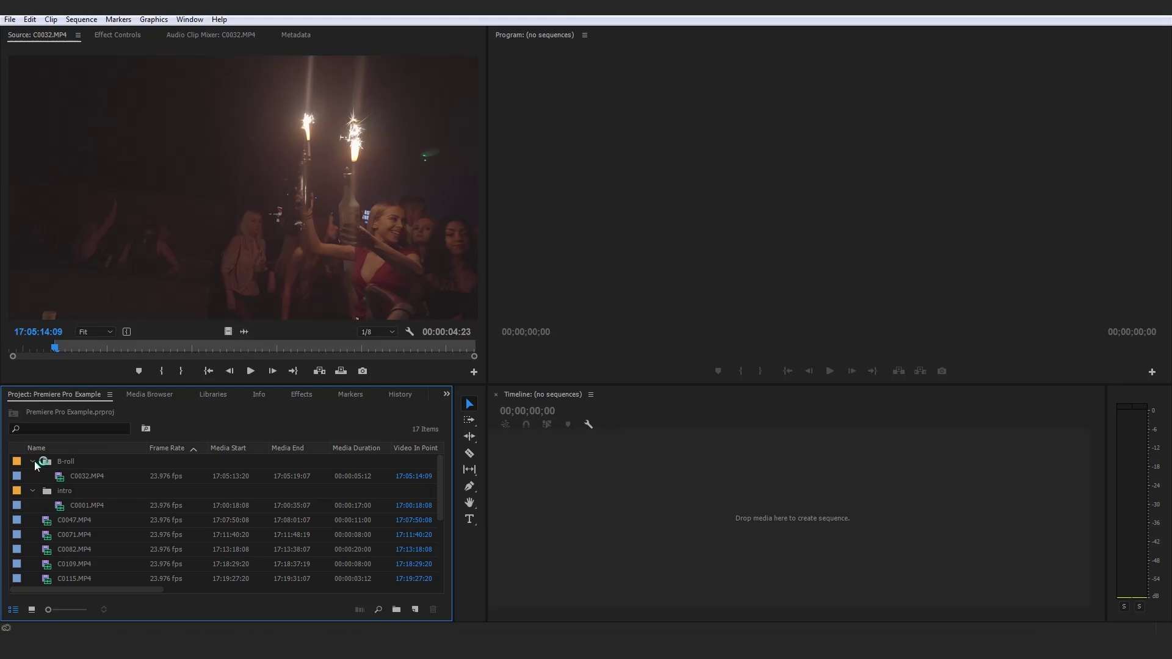
pyautogui.doubleClick(50, 522)
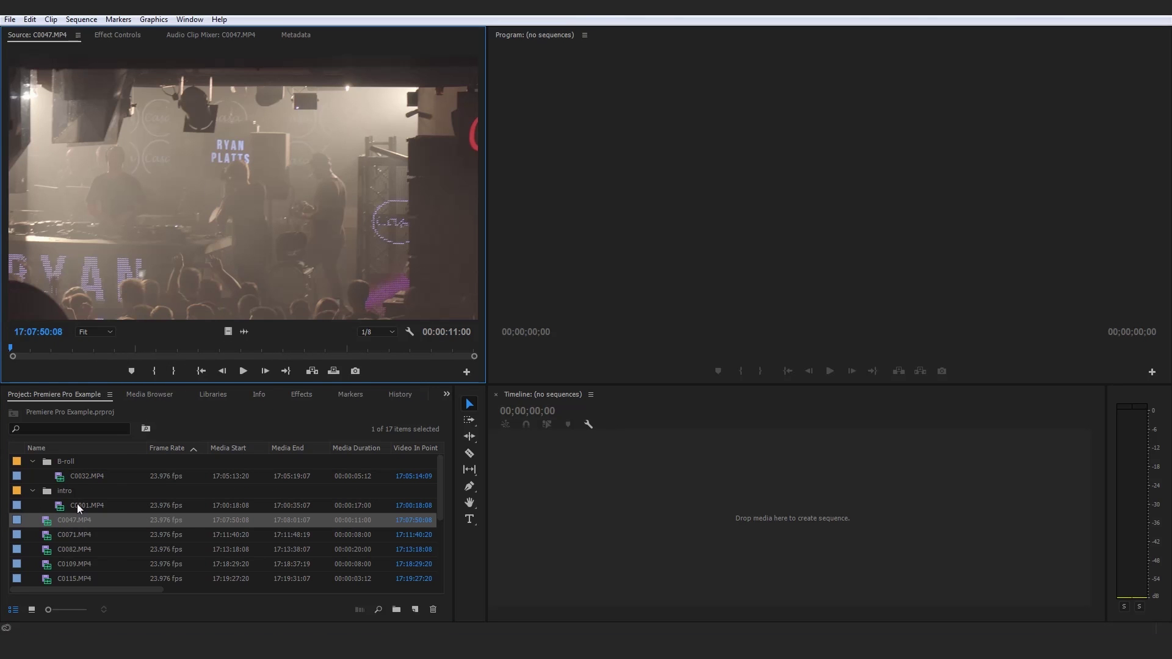
pyautogui.moveTo(18, 352); pyautogui.dragTo(90, 354)
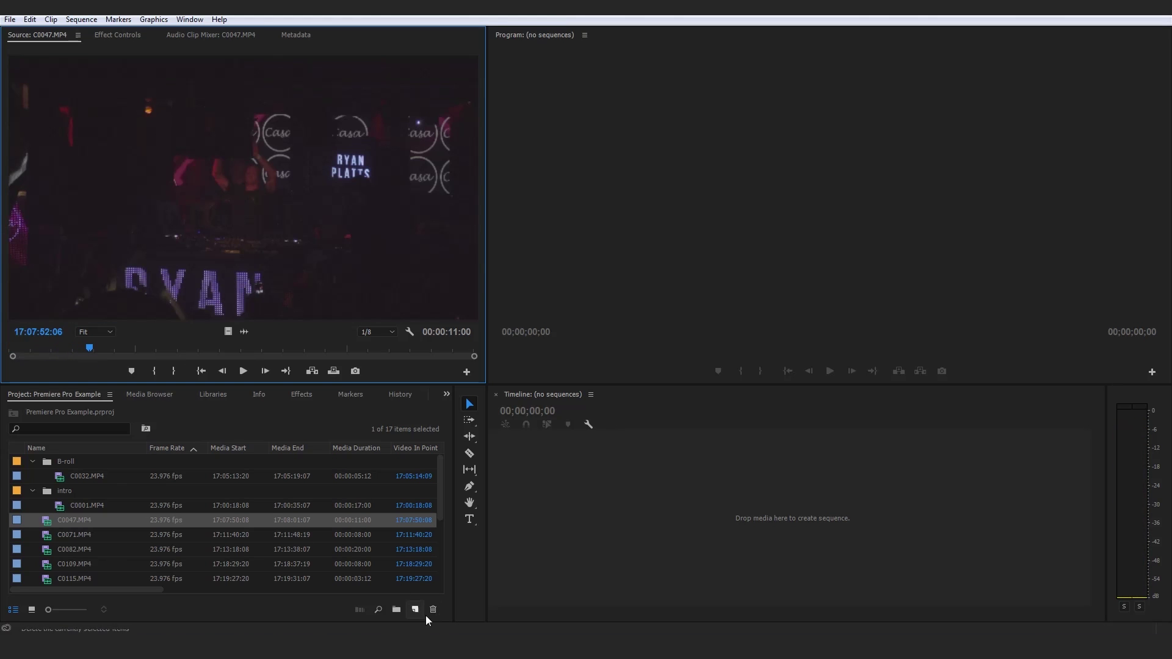
# - Create a 'DJ's' bin and move C0047.MP4 into it
pyautogui.click(397, 609)
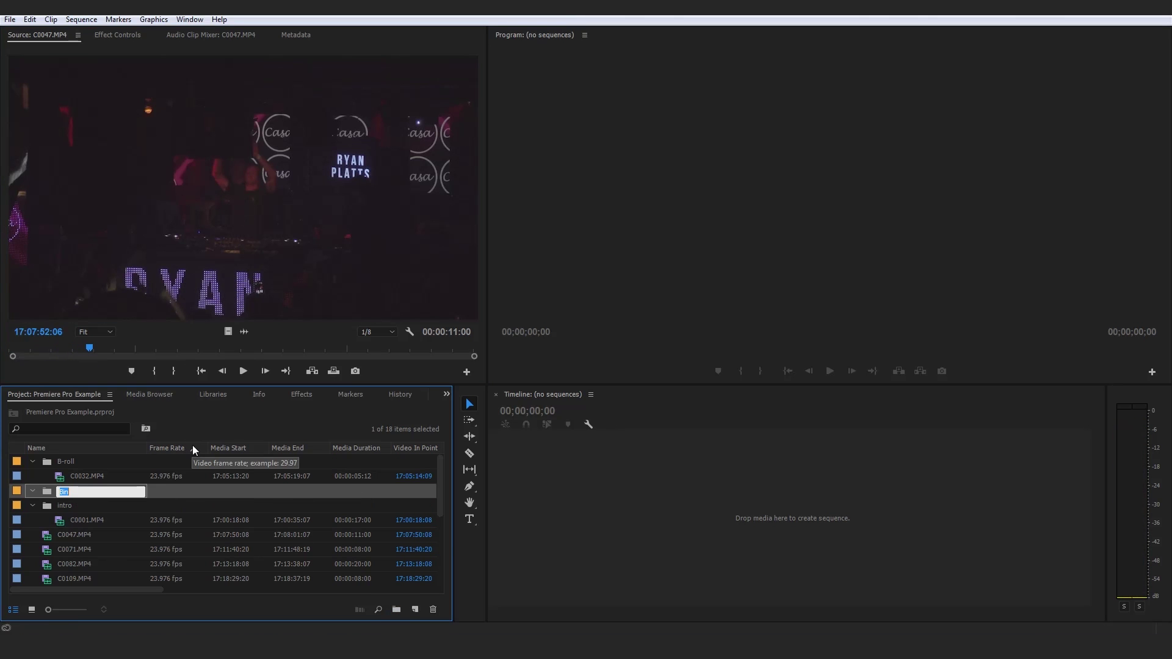
pyautogui.write("DJ's")
pyautogui.press('Tab')
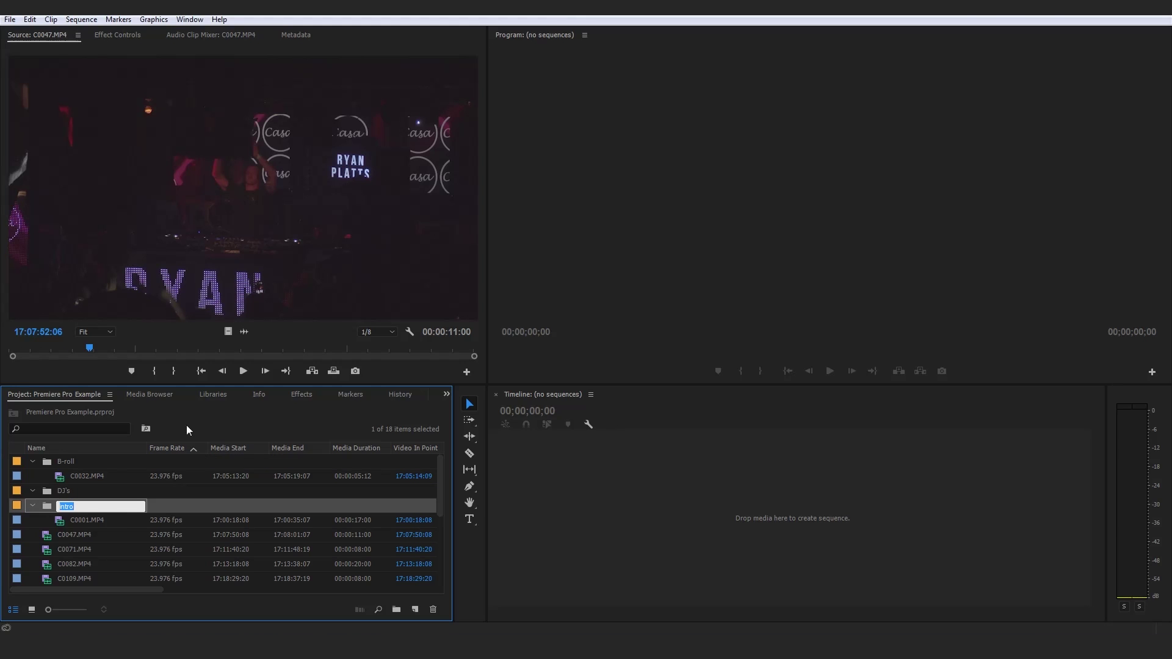
pyautogui.moveTo(74, 540); pyautogui.dragTo(68, 489)
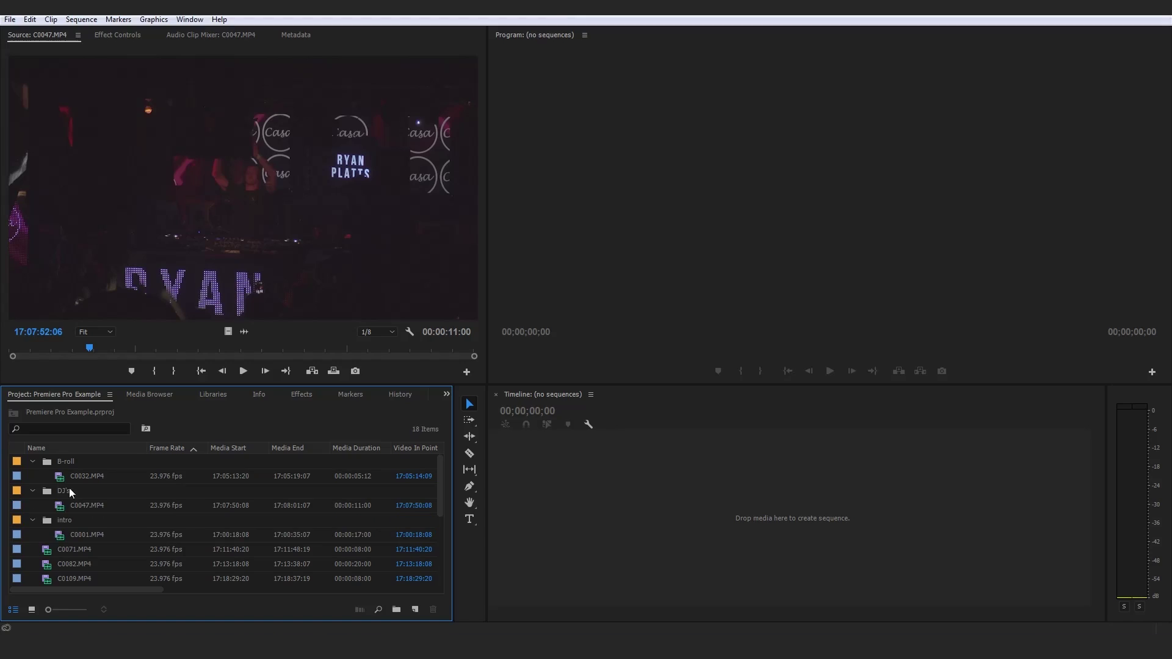
# - Collapse the intro, DJ's and B-roll bins and preview C0071.MP4
pyautogui.click(33, 520)
pyautogui.click(33, 491)
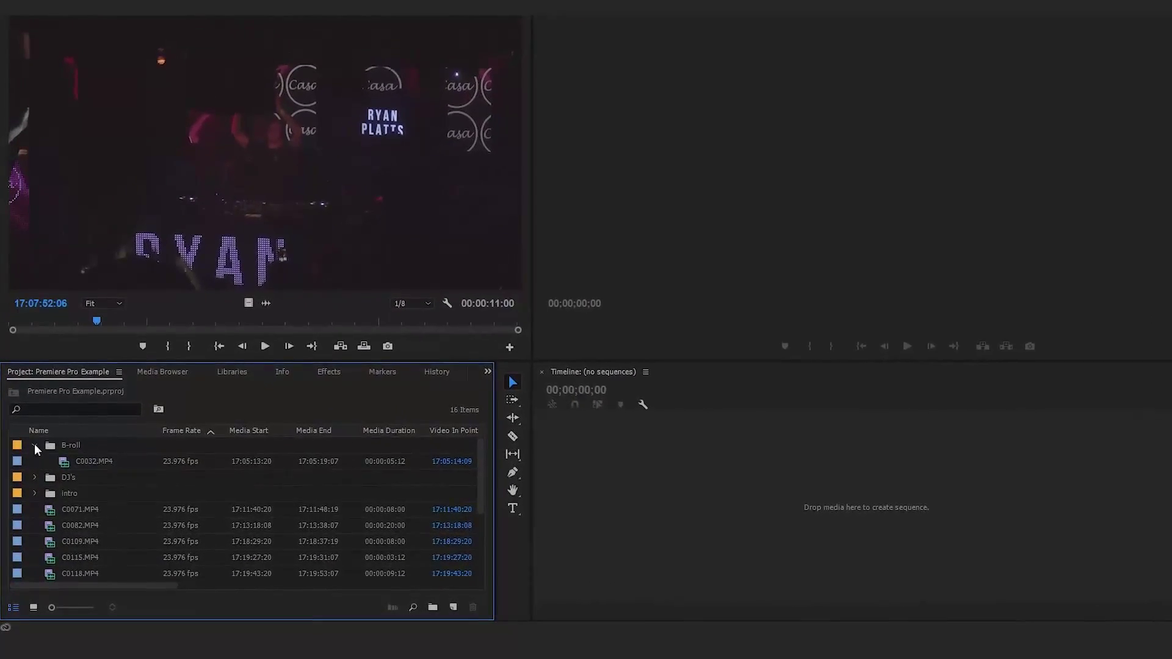
pyautogui.click(35, 446)
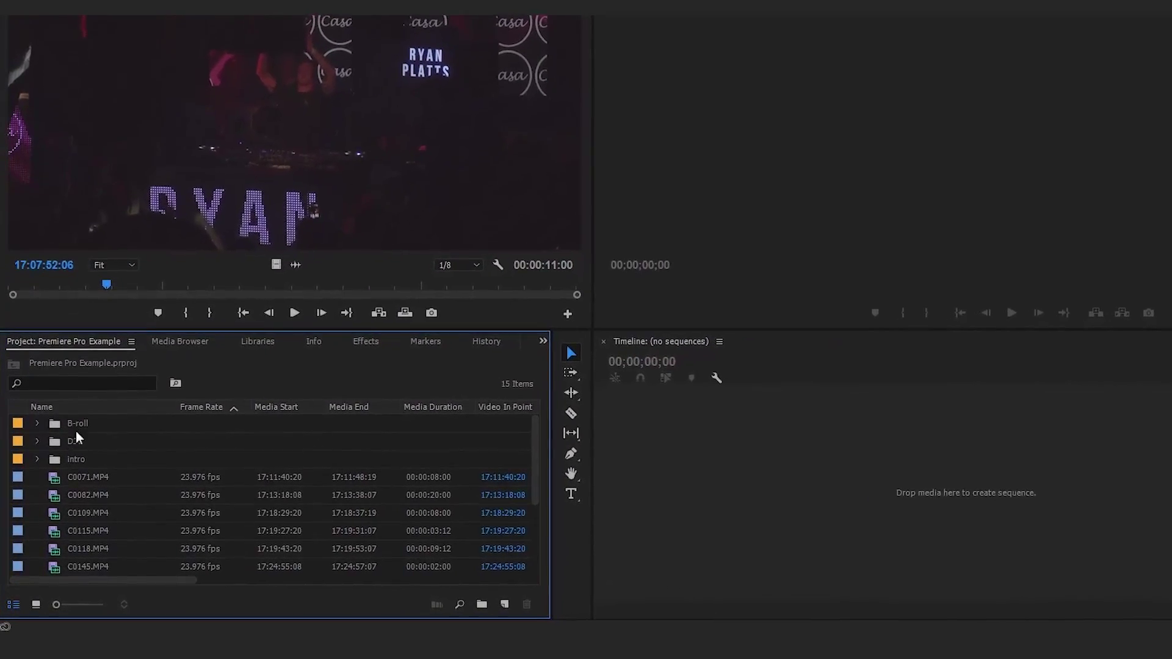
pyautogui.doubleClick(61, 477)
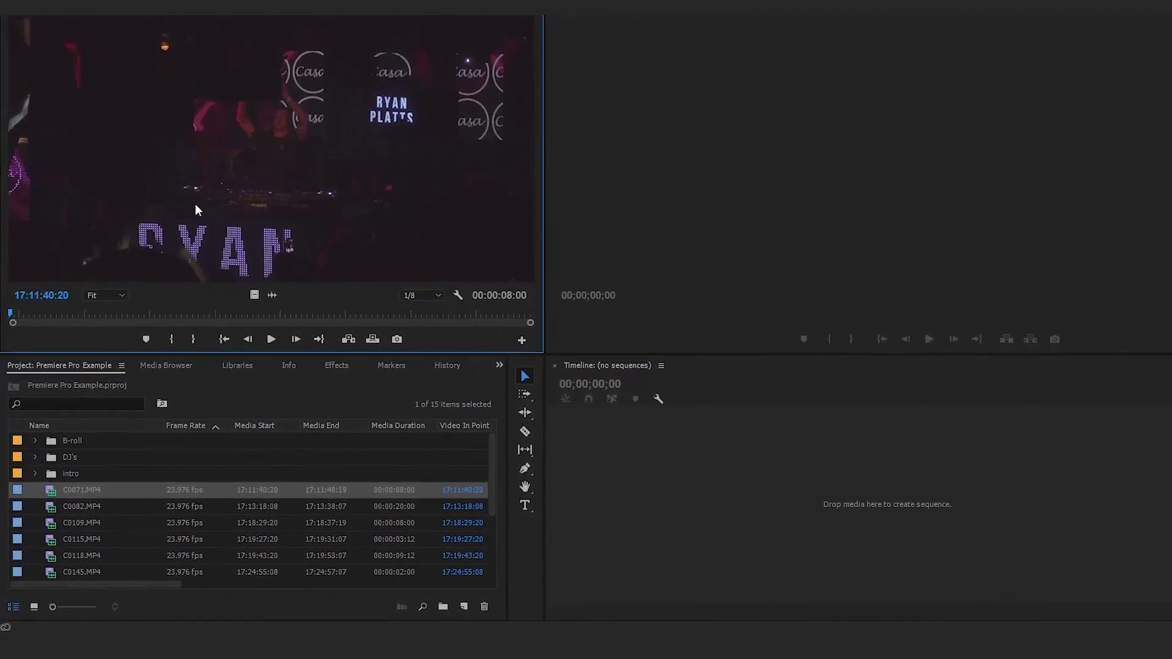
# - Review C0071.MP4 and C0082.MP4 and remove each from the clip list
pyautogui.moveTo(15, 315); pyautogui.dragTo(57, 354)
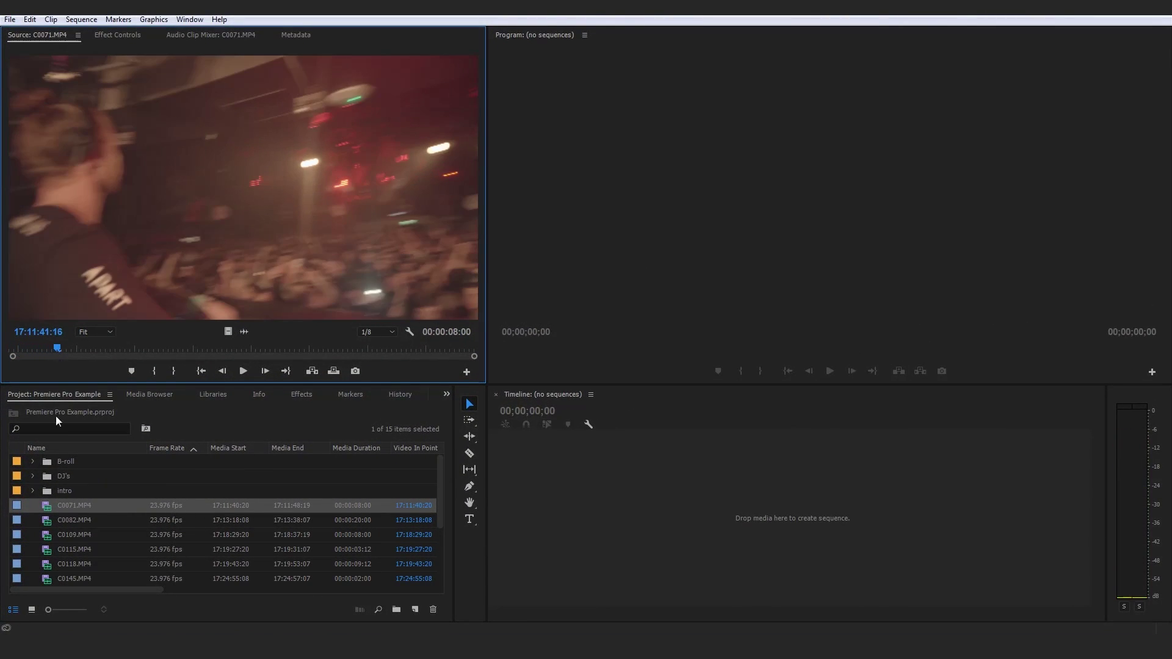
pyautogui.press('Delete')
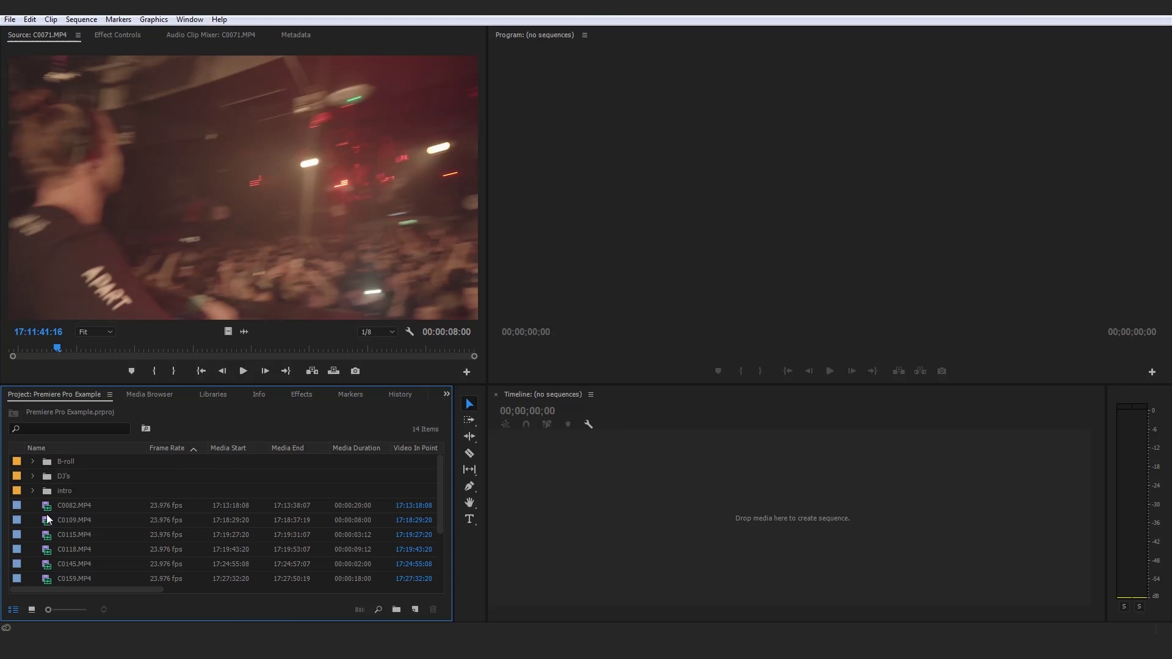
pyautogui.doubleClick(49, 508)
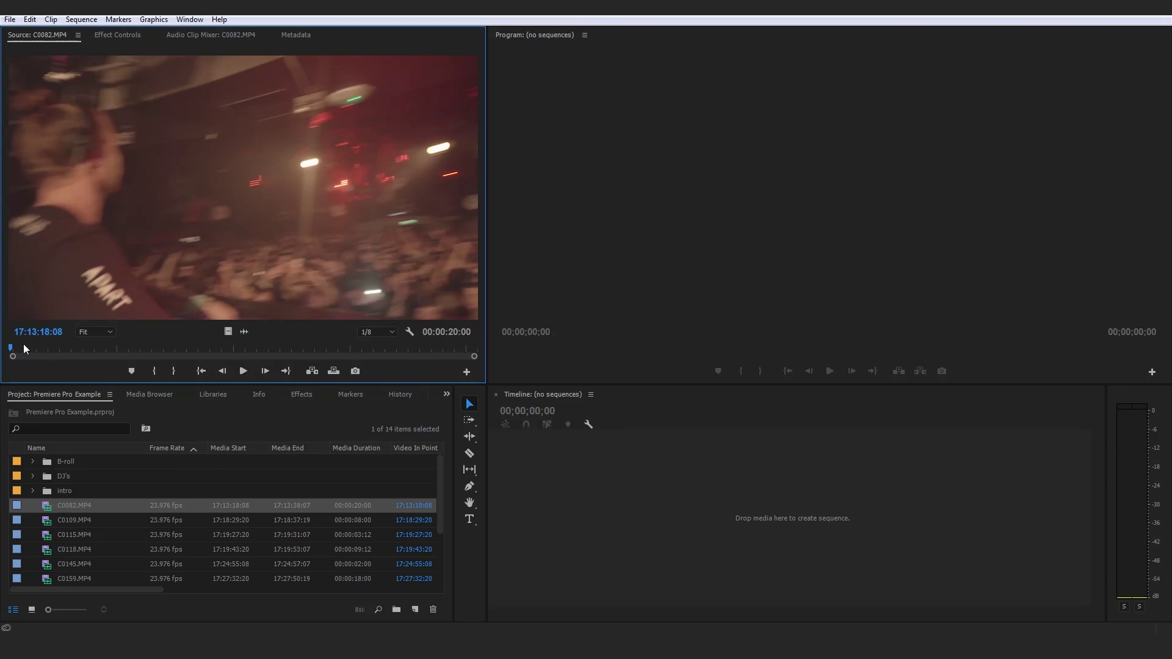
pyautogui.moveTo(23, 347); pyautogui.dragTo(81, 356)
pyautogui.click(56, 504)
pyautogui.press('Delete')
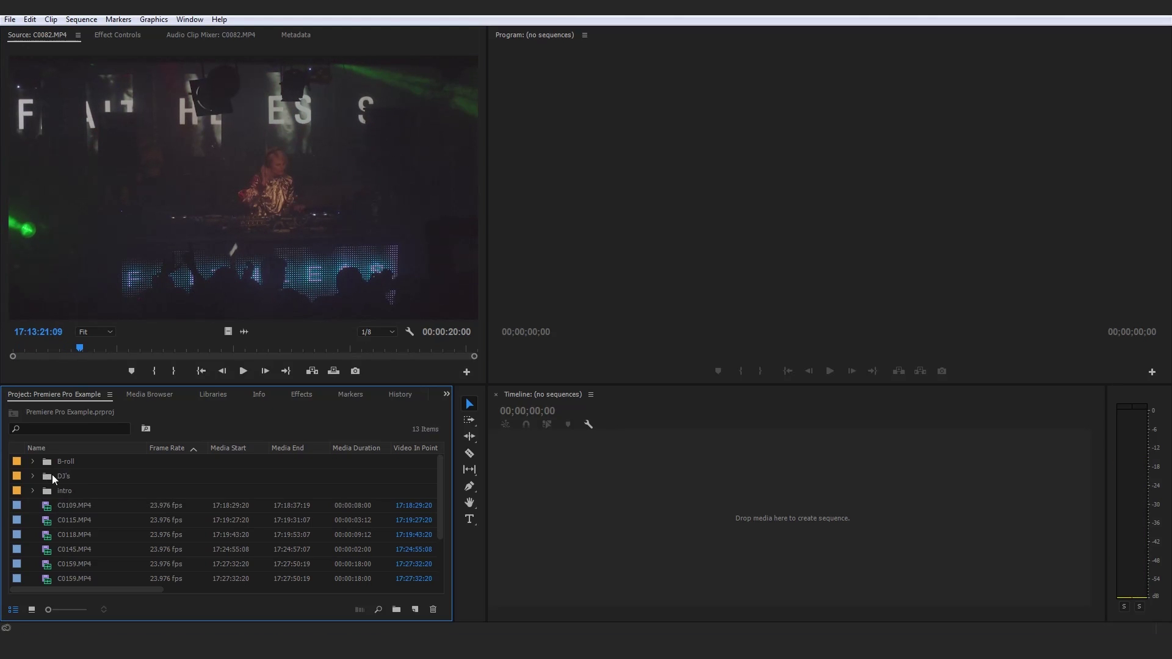
# - Review C0109.MP4 and C0115.MP4 and remove each from the clip list
pyautogui.doubleClick(47, 505)
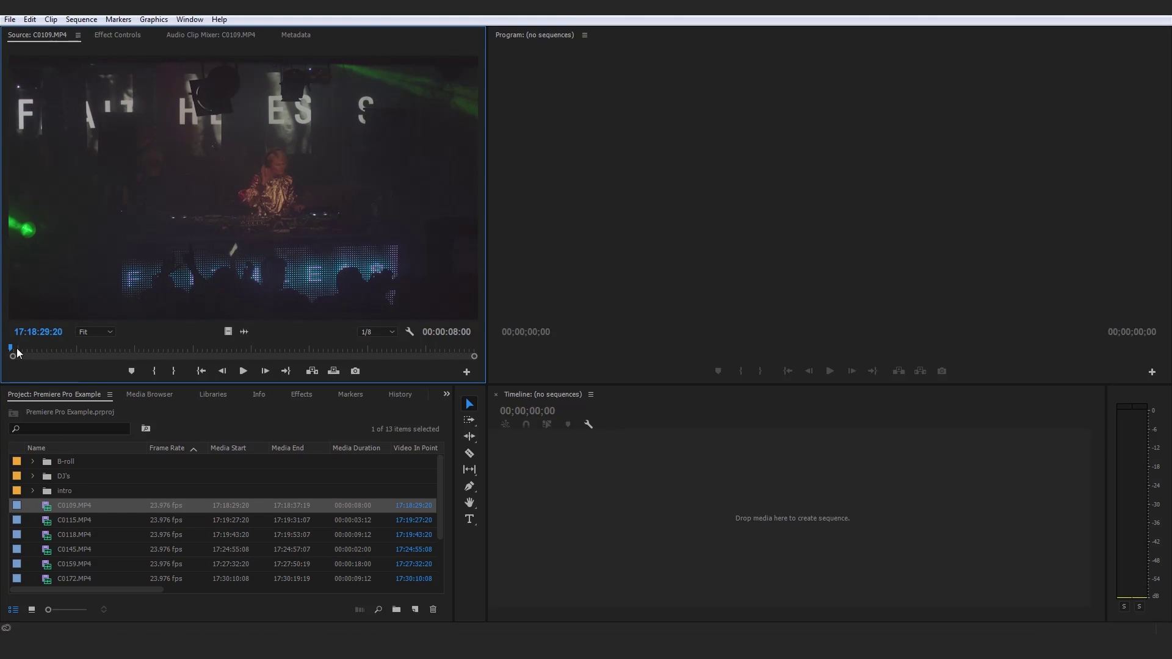
pyautogui.moveTo(17, 352); pyautogui.dragTo(129, 356)
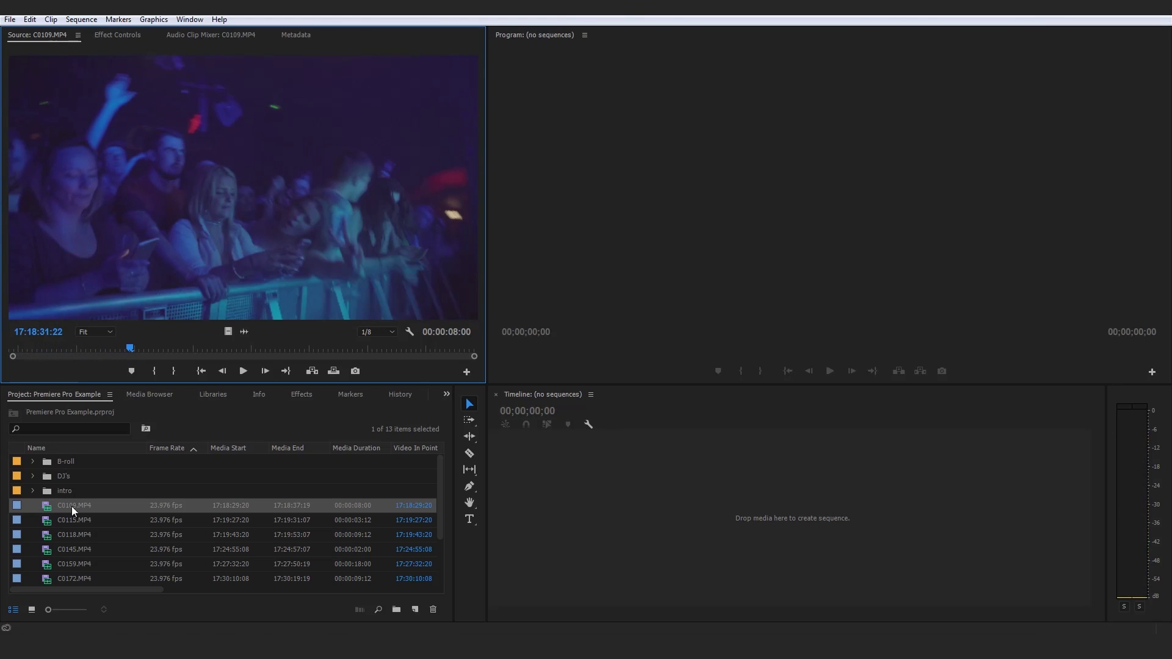
pyautogui.click(72, 506)
pyautogui.press('Delete')
pyautogui.click(44, 503)
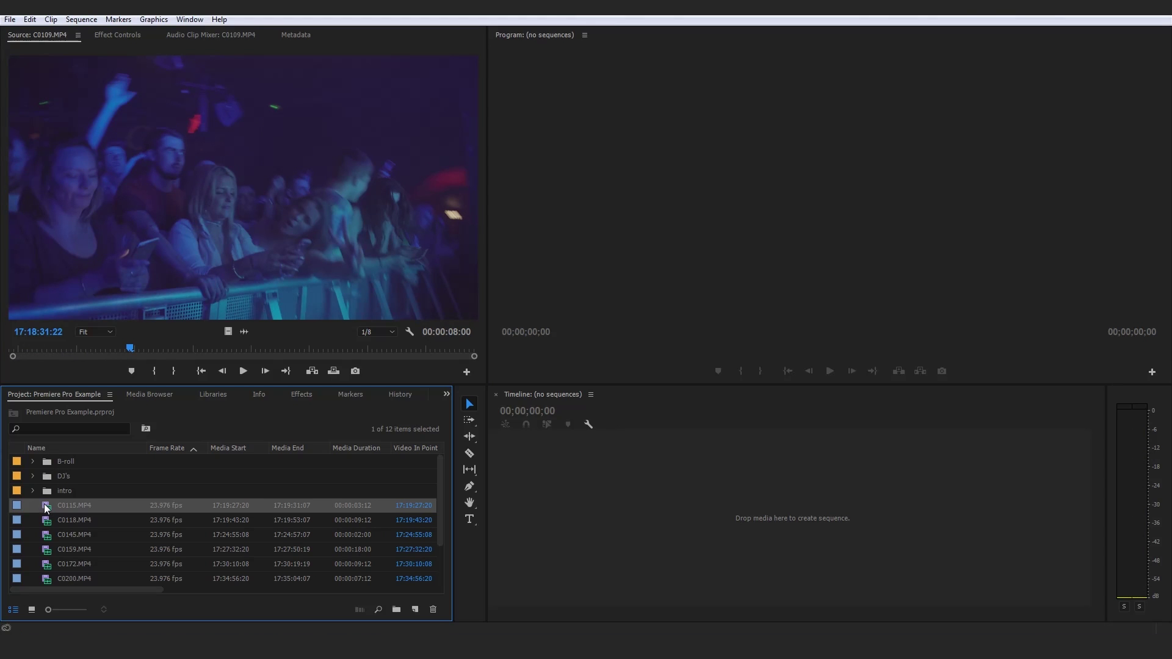
pyautogui.doubleClick(44, 504)
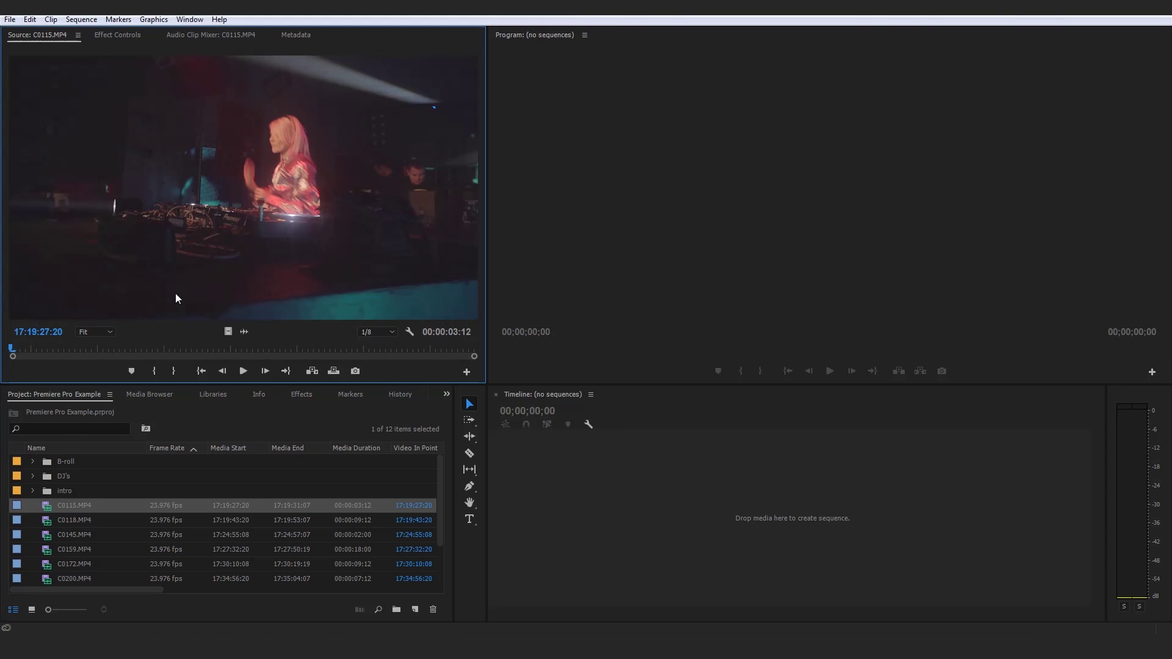
pyautogui.moveTo(12, 349)
pyautogui.mouseDown()
pyautogui.moveTo(107, 359)
pyautogui.moveTo(31, 360)
pyautogui.mouseUp()
pyautogui.click(52, 502)
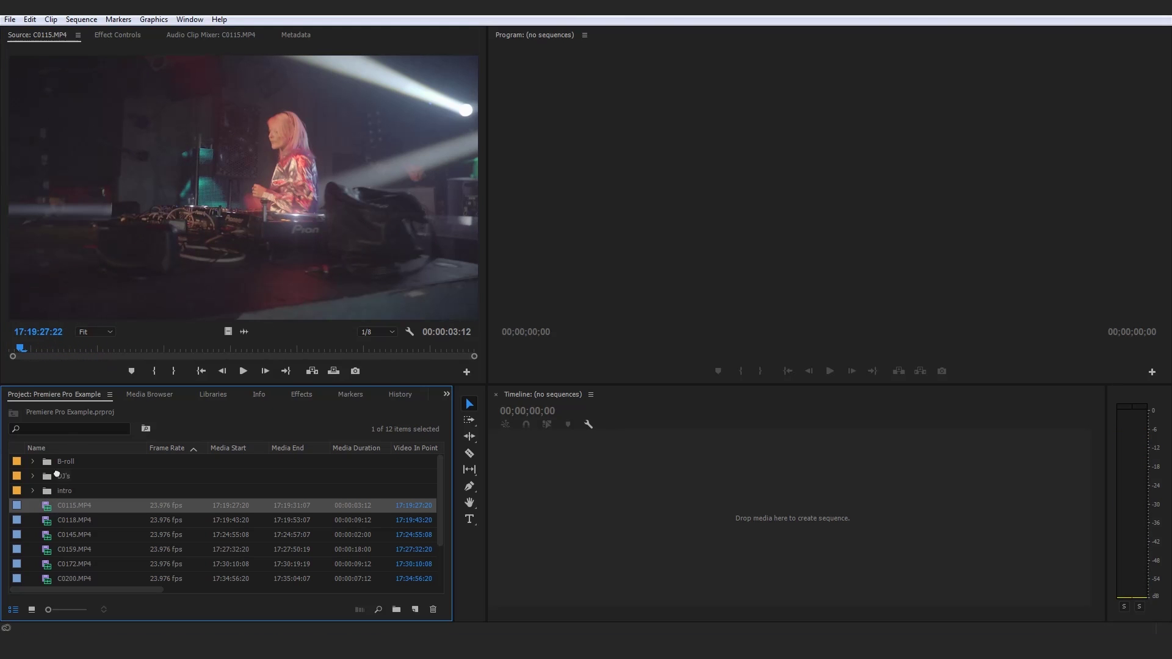
pyautogui.press('Delete')
# - Review C0118.MP4 and file it into the DJ's bin
pyautogui.doubleClick(51, 507)
pyautogui.scroll(-1, 57, 490)
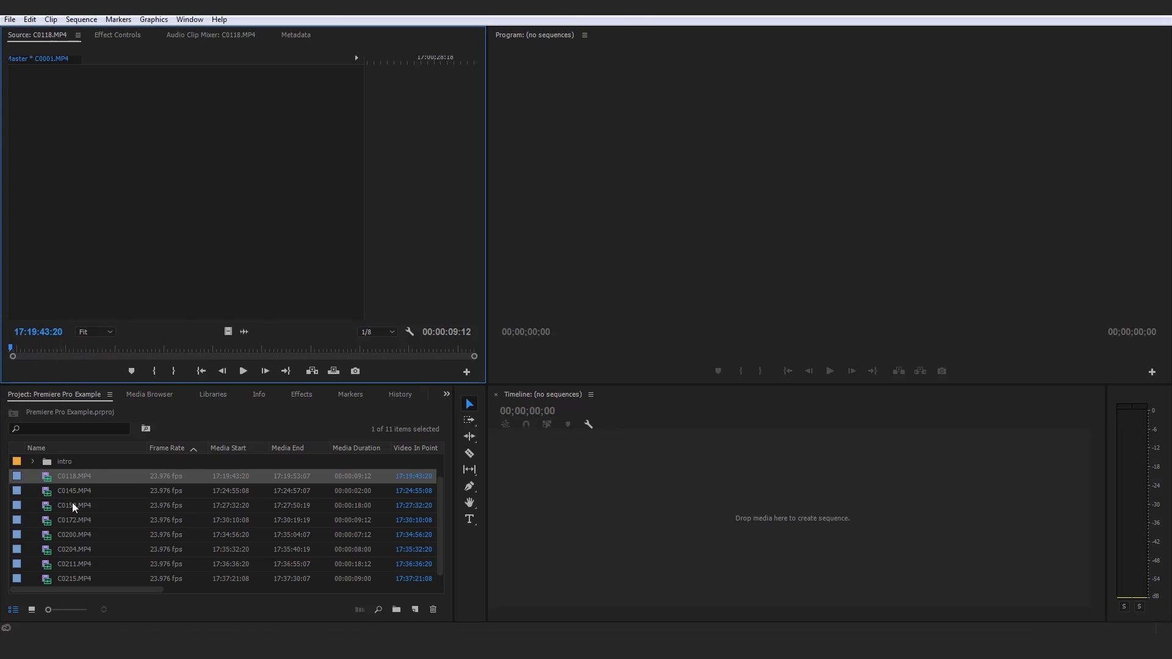
pyautogui.scroll(1, 72, 503)
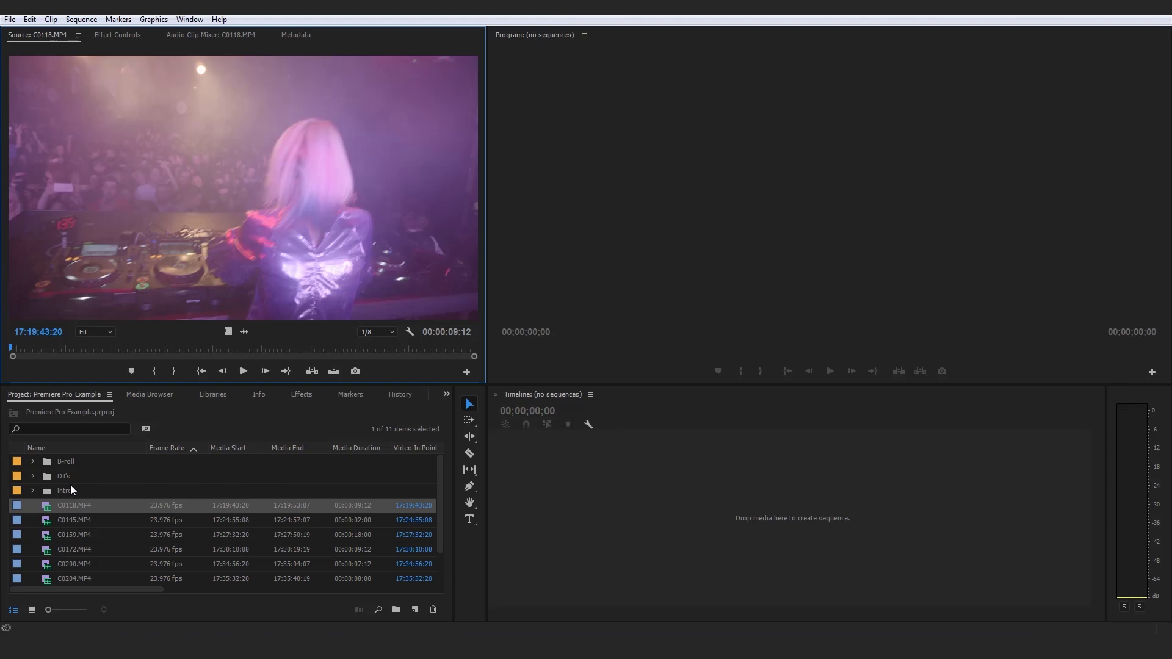
pyautogui.scroll(-1, 48, 513)
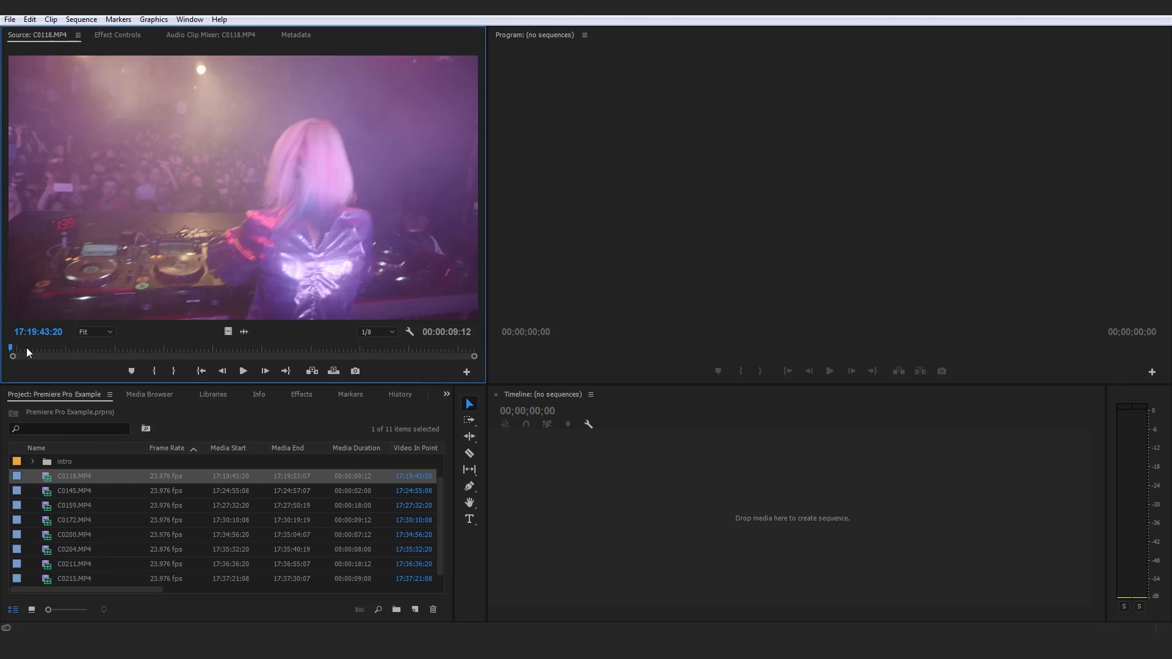
pyautogui.moveTo(27, 347); pyautogui.dragTo(148, 352)
pyautogui.scroll(1, 81, 529)
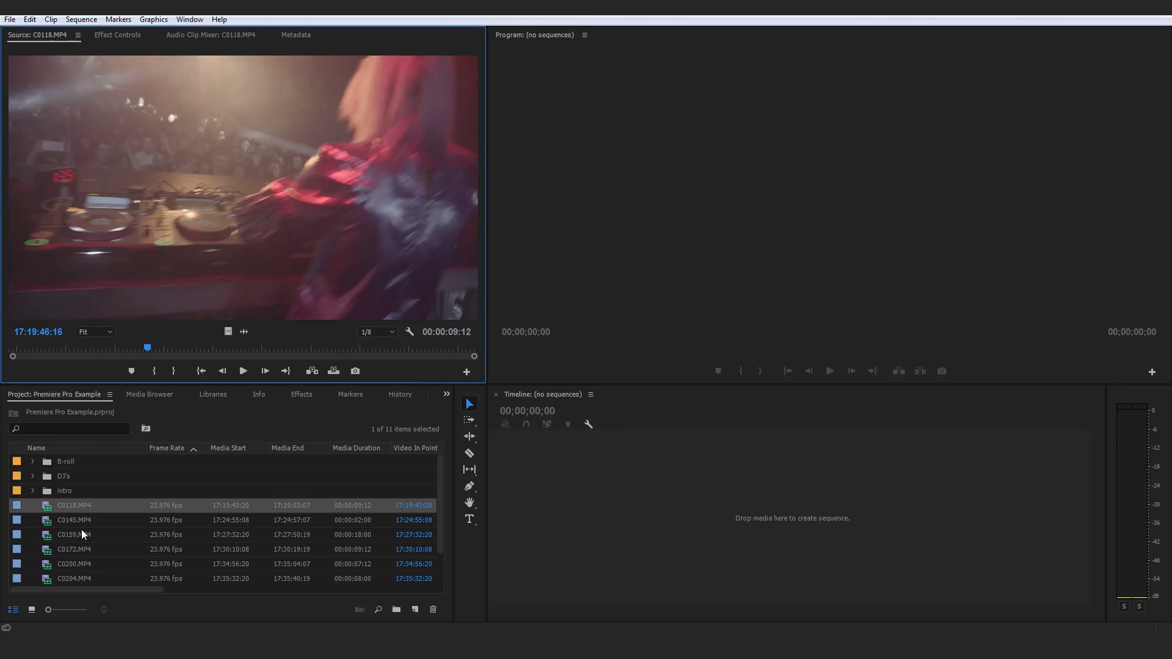
pyautogui.moveTo(52, 504); pyautogui.dragTo(50, 476)
# - Preview the 00:00:02:00 clip C0145.MP4 in the Source monitor
pyautogui.doubleClick(47, 507)
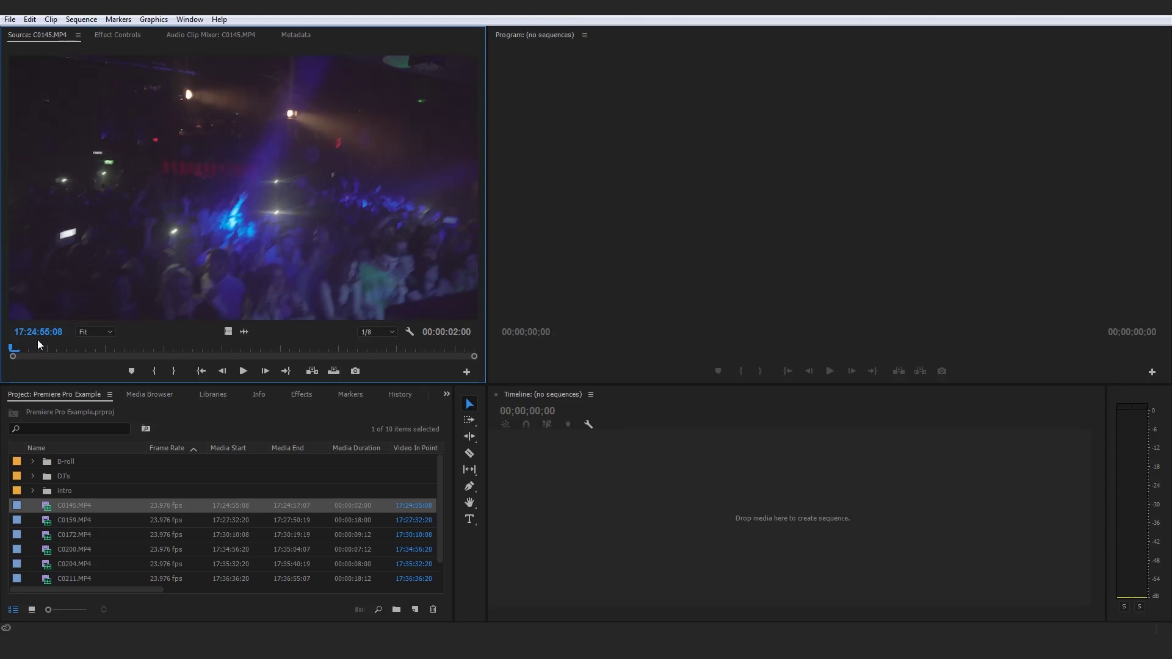
pyautogui.moveTo(39, 344); pyautogui.dragTo(149, 356)
pyautogui.click(50, 508)
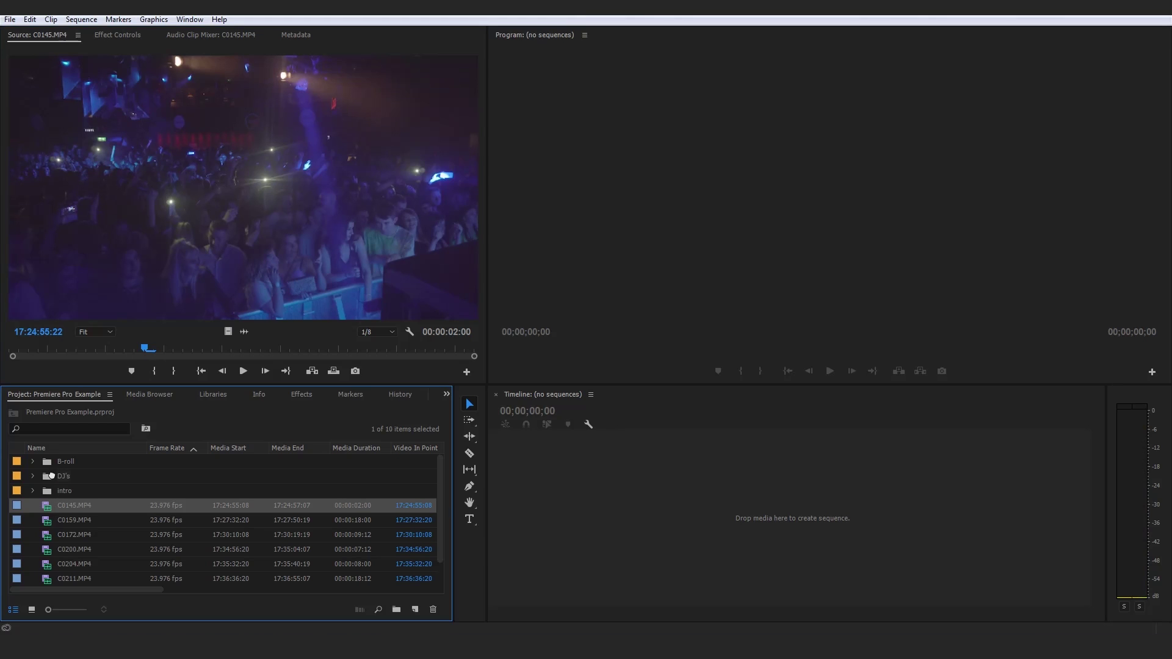
# - File C0145.MP4 under DJ's, then review C0159.MP4 and file it under B-roll
pyautogui.press('Delete')
pyautogui.doubleClick(49, 504)
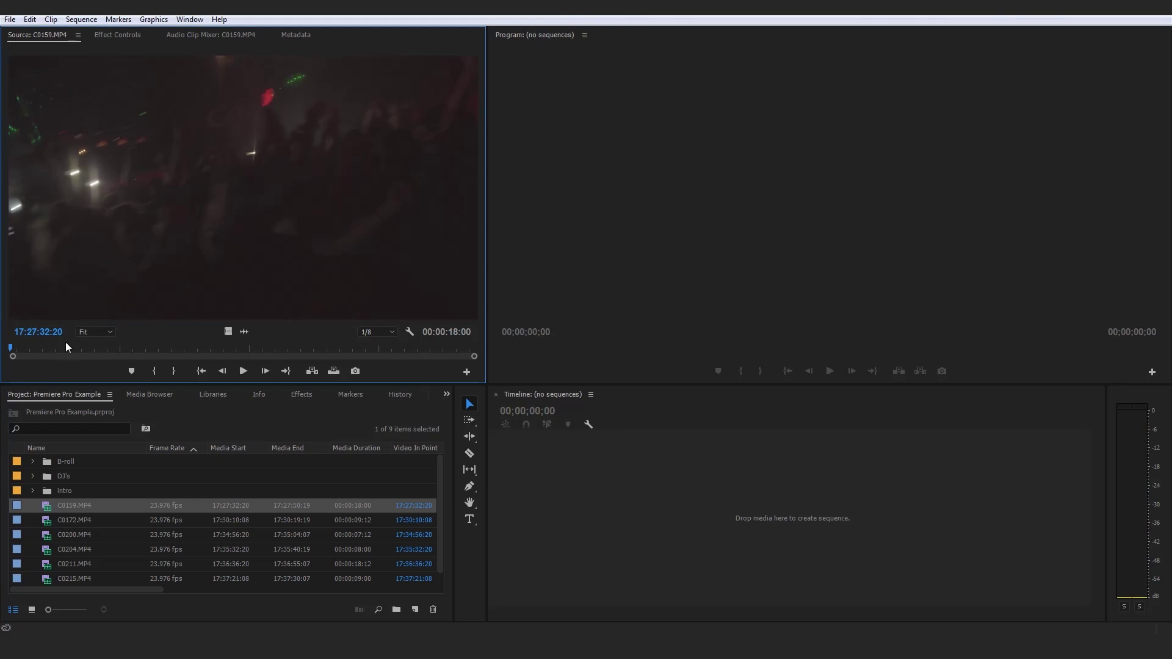
pyautogui.moveTo(65, 346); pyautogui.dragTo(102, 353)
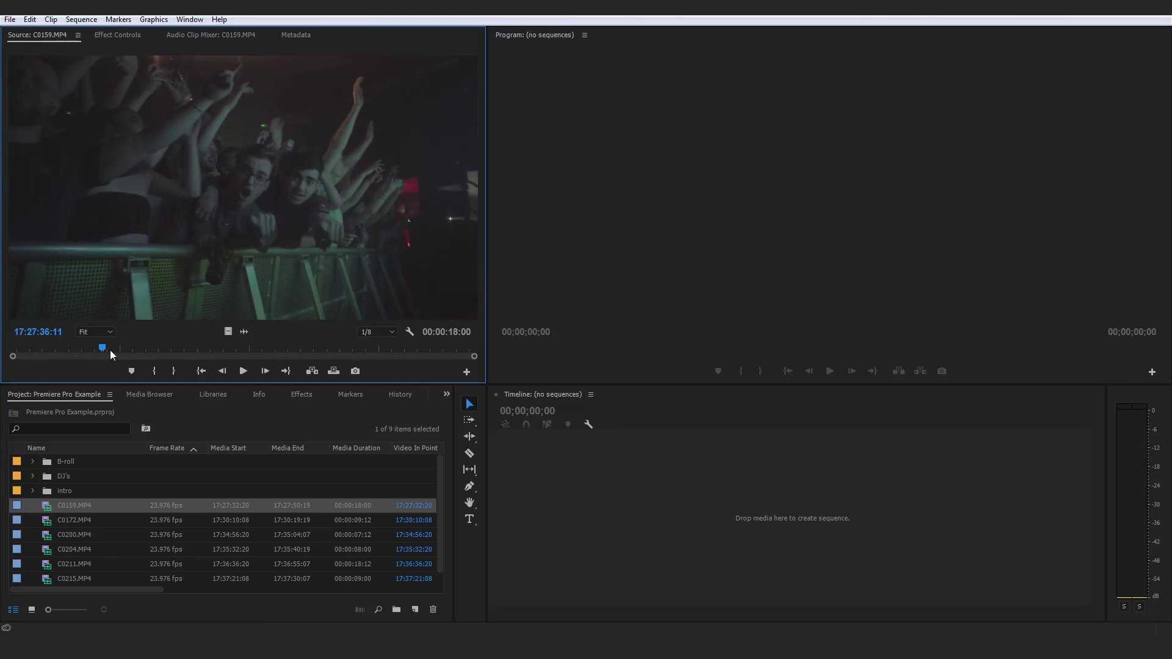
pyautogui.moveTo(110, 350); pyautogui.dragTo(188, 345)
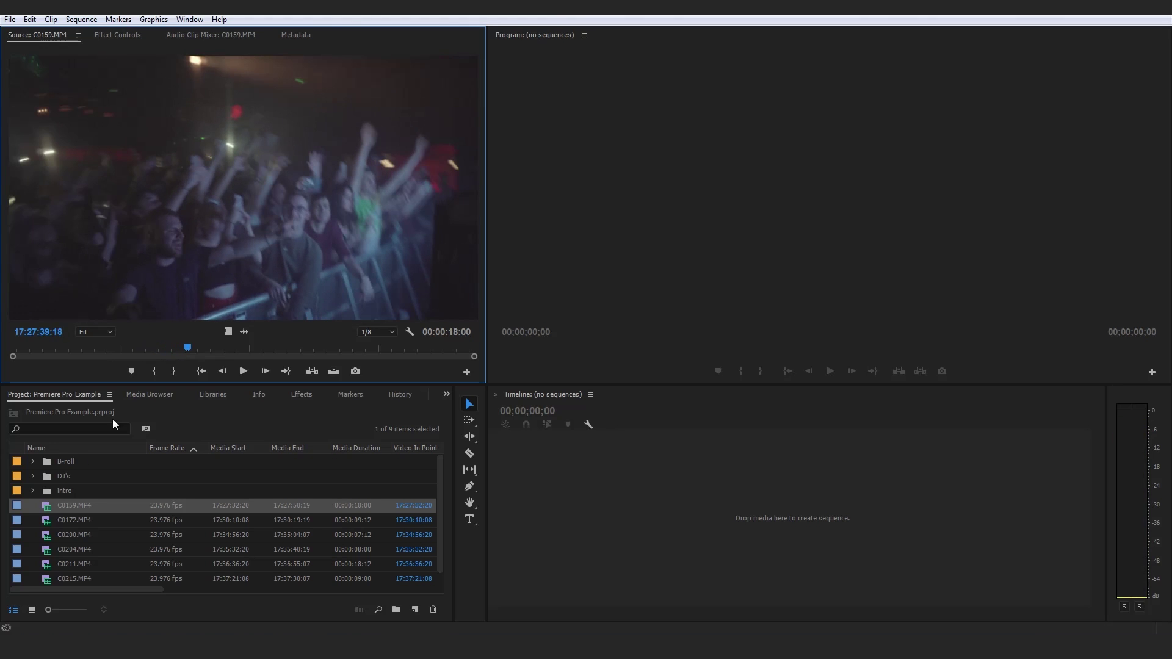
pyautogui.click(53, 506)
pyautogui.press('Delete')
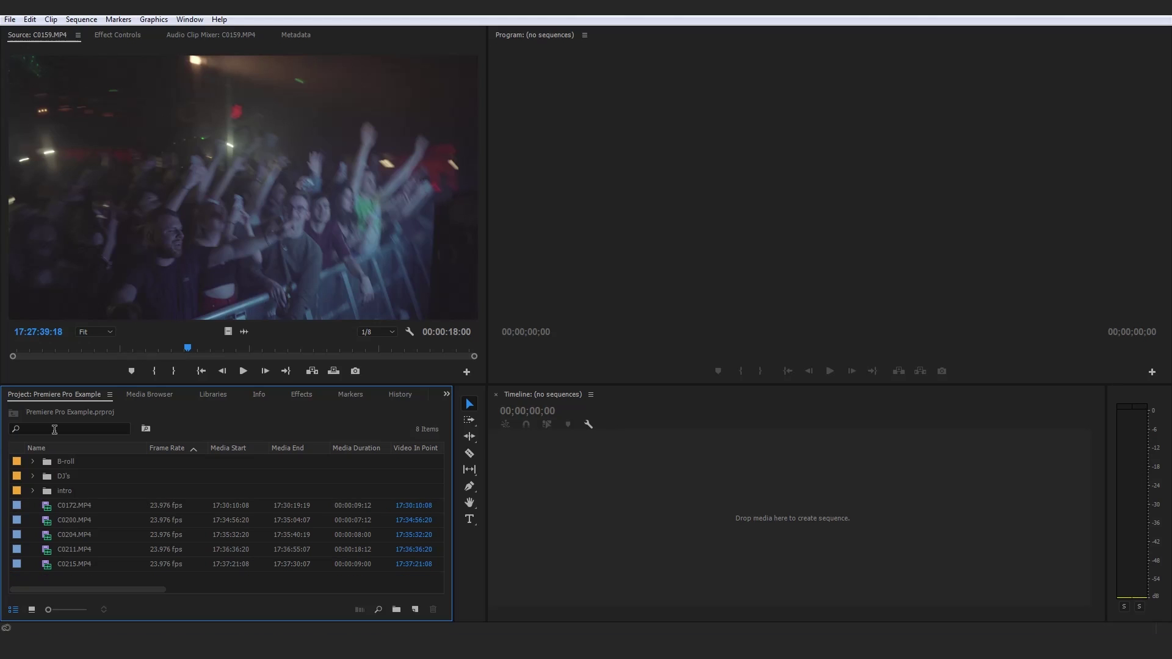
# - Review C0172.MP4 and C0200.MP4 and file both into the B-roll bin
pyautogui.doubleClick(47, 505)
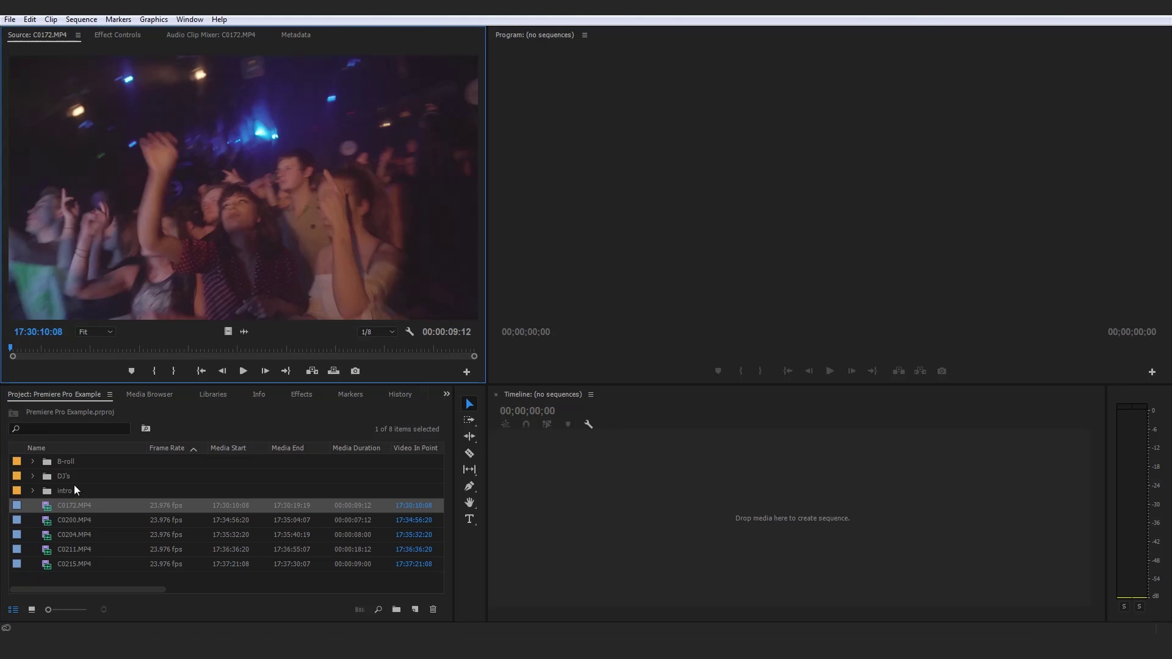
pyautogui.moveTo(31, 345); pyautogui.dragTo(147, 354)
pyautogui.click(50, 507)
pyautogui.press('Delete')
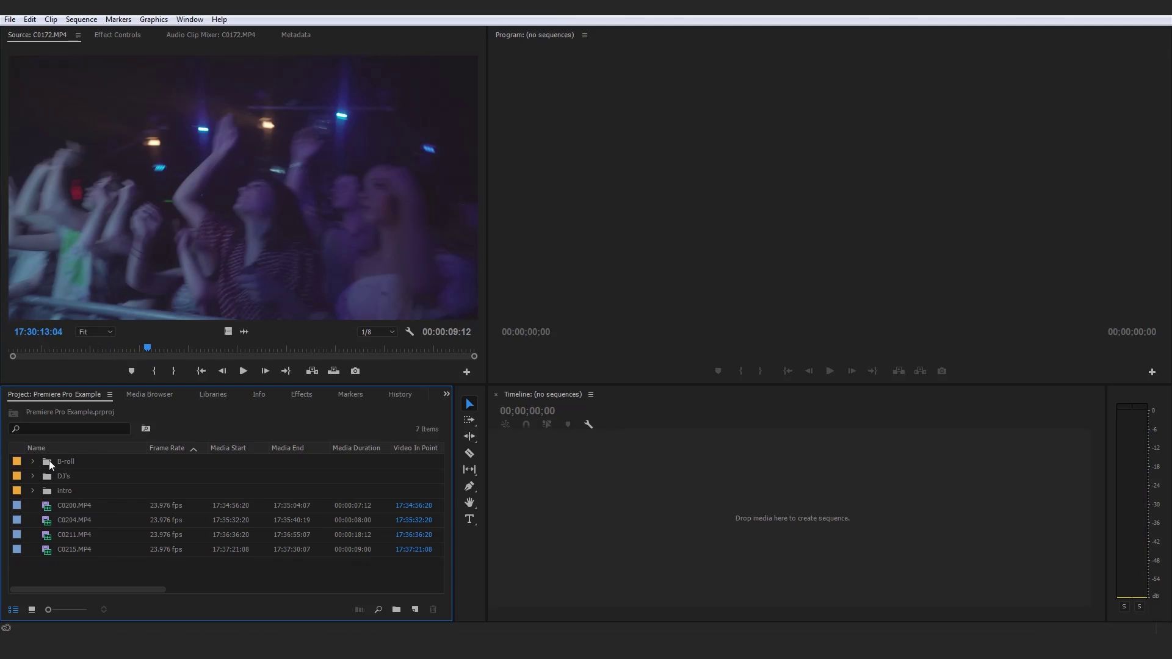
pyautogui.moveTo(48, 512); pyautogui.dragTo(172, 258)
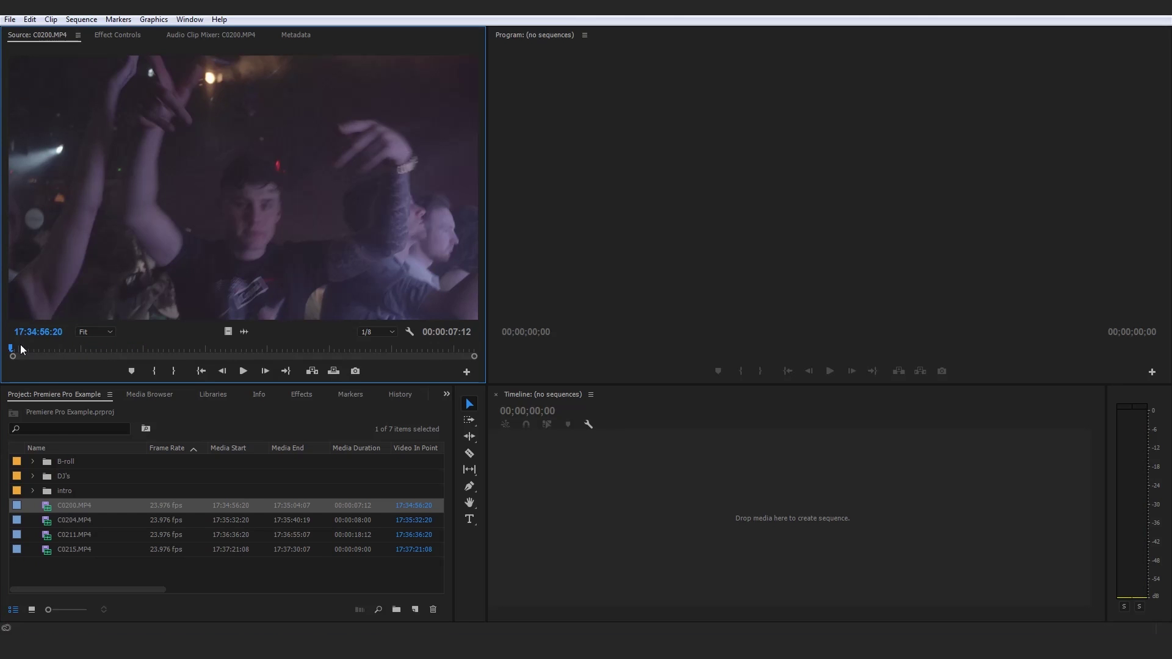
pyautogui.moveTo(21, 346); pyautogui.dragTo(179, 354)
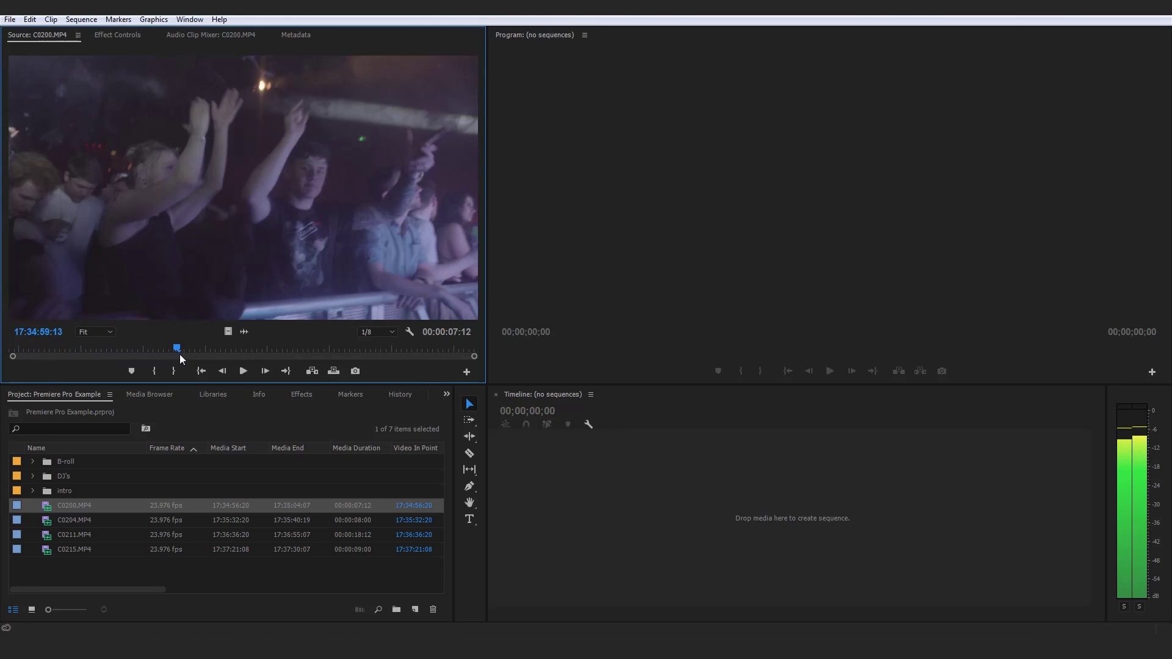
pyautogui.click(49, 505)
pyautogui.press('Delete')
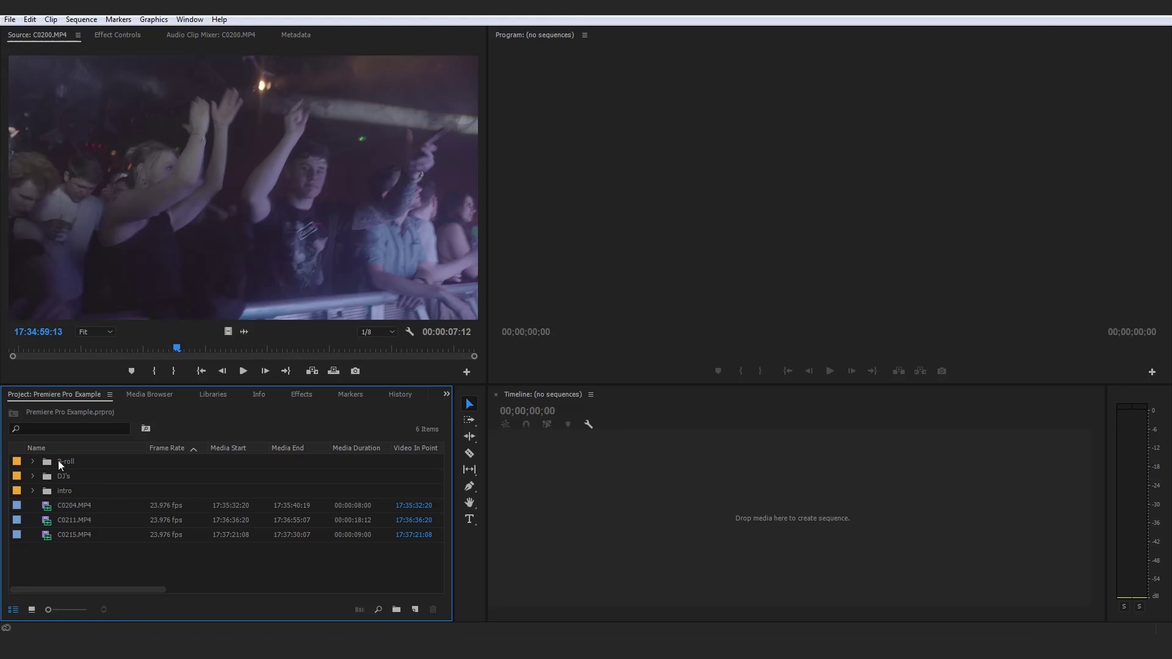
pyautogui.click(42, 504)
# - File C0204.MP4 under B-roll, then review C0211.MP4 and file it under DJ's
pyautogui.moveTo(156, 348); pyautogui.dragTo(60, 360)
pyautogui.click(47, 502)
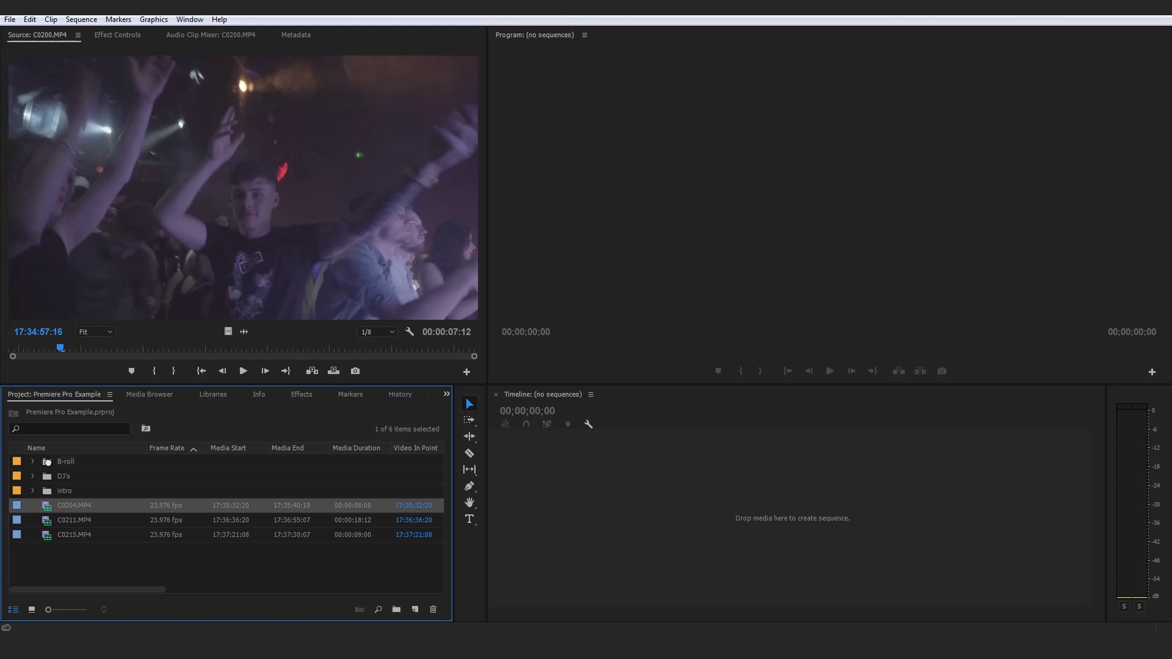
pyautogui.press('Delete')
pyautogui.doubleClick(54, 505)
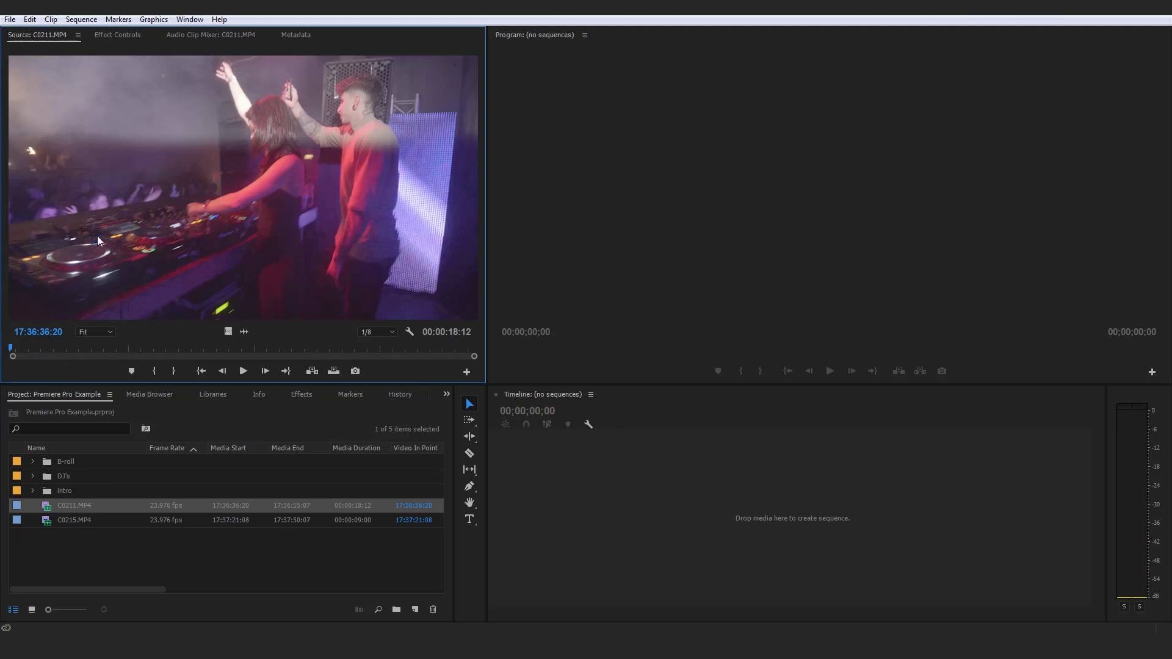
pyautogui.press('space')
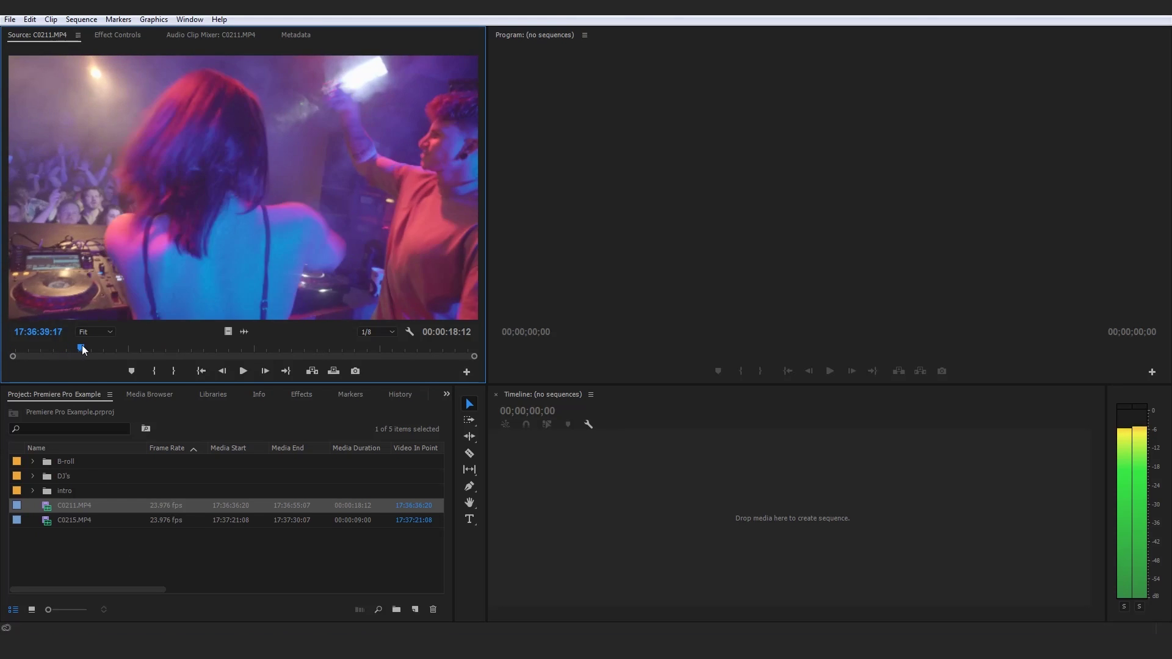
pyautogui.moveTo(34, 345)
pyautogui.mouseDown()
pyautogui.moveTo(86, 346)
pyautogui.moveTo(53, 342)
pyautogui.mouseUp()
pyautogui.click(62, 502)
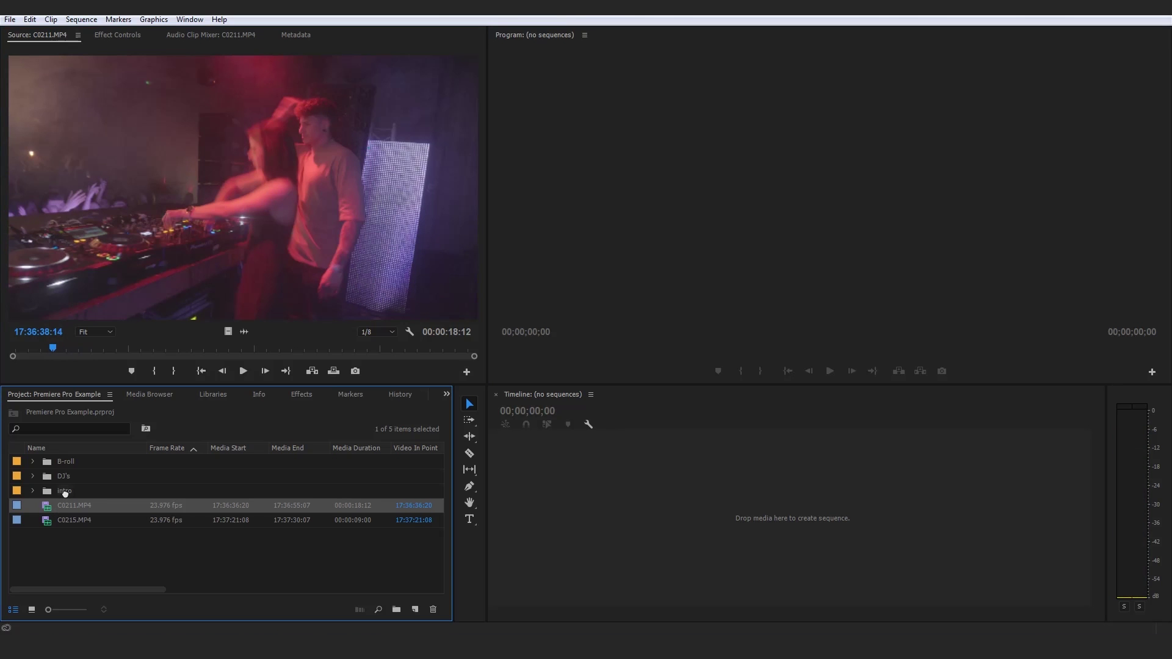
pyautogui.press('Delete')
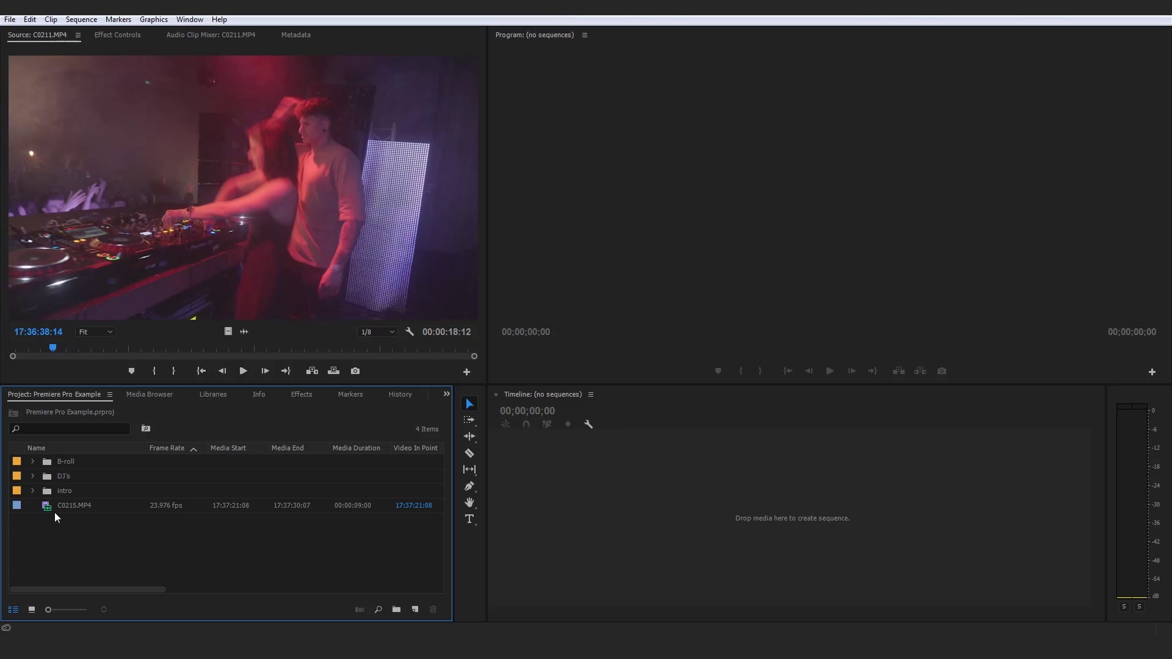
# - Undo the C0211.MP4 move and file it into the DJ's bin again
pyautogui.doubleClick(54, 507)
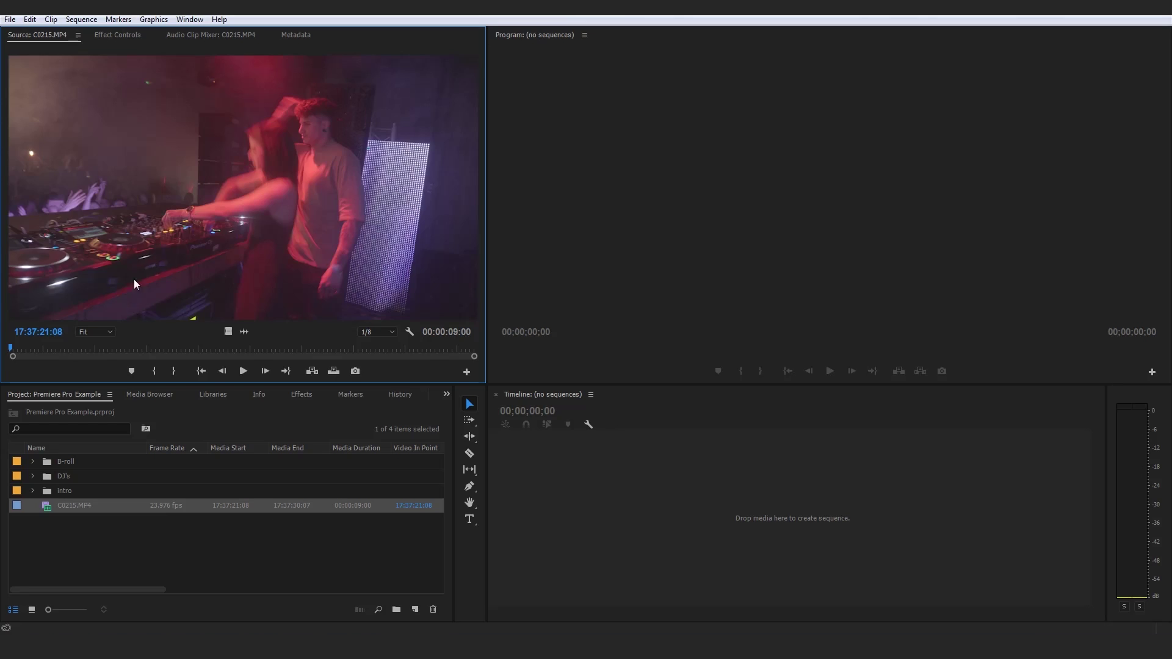
pyautogui.click(103, 540)
pyautogui.hotkey('ctrl', 'z')
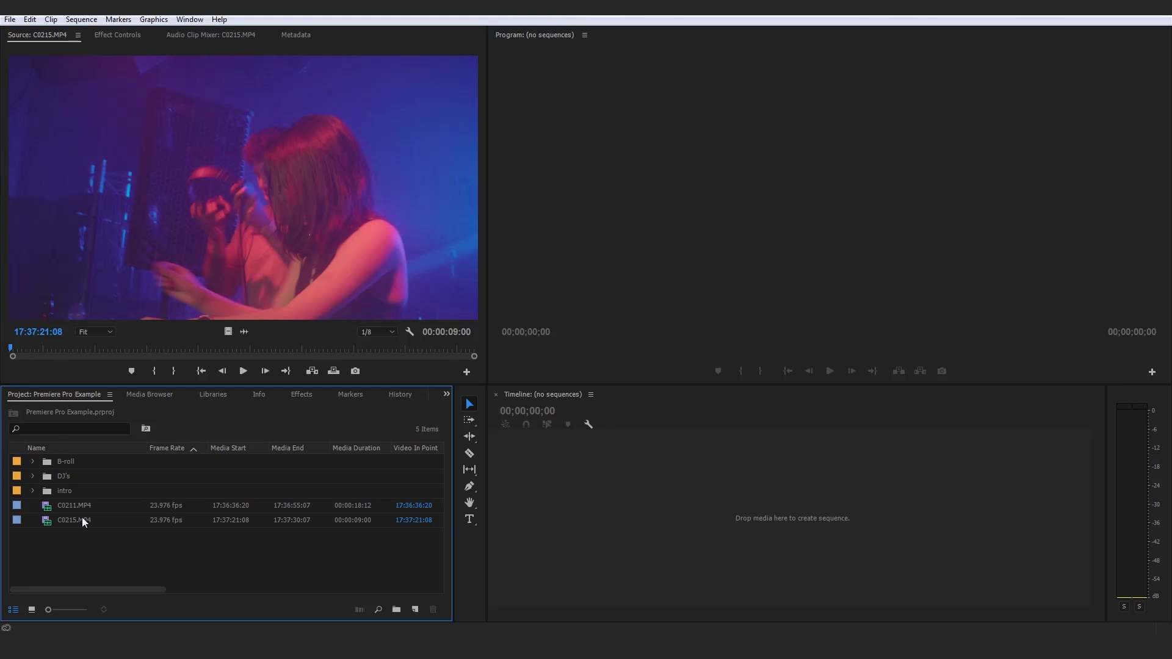
pyautogui.click(48, 504)
pyautogui.press('Delete')
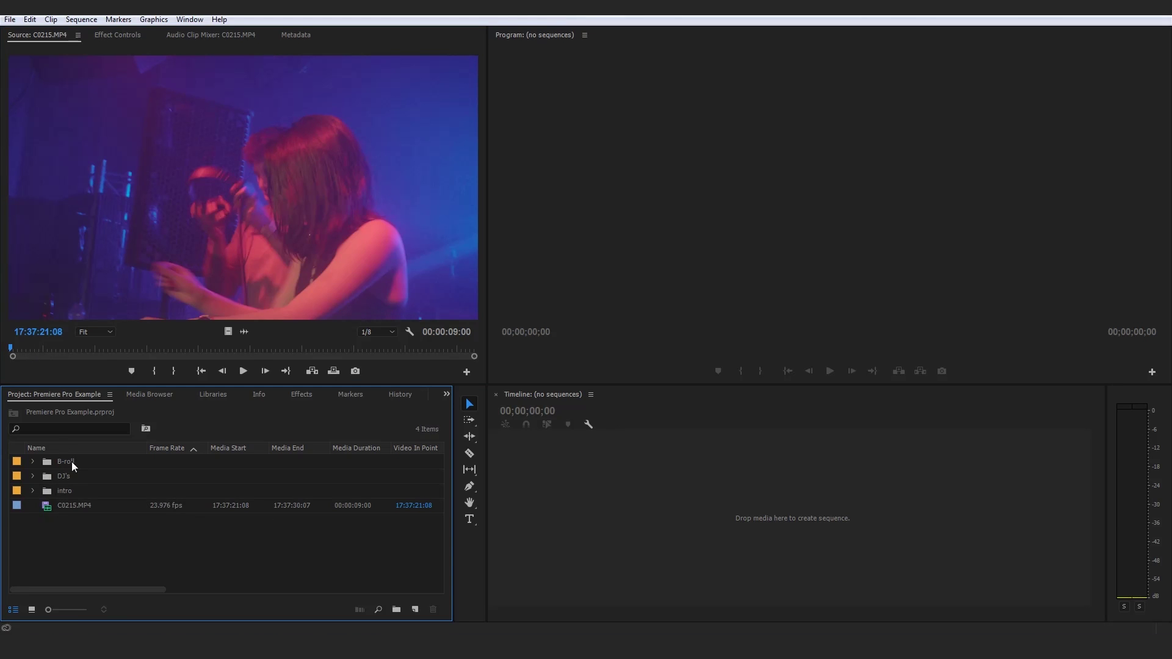
# - Review C0215.MP4, file it into DJ's, and expand DJ's to check its clips
pyautogui.doubleClick(42, 504)
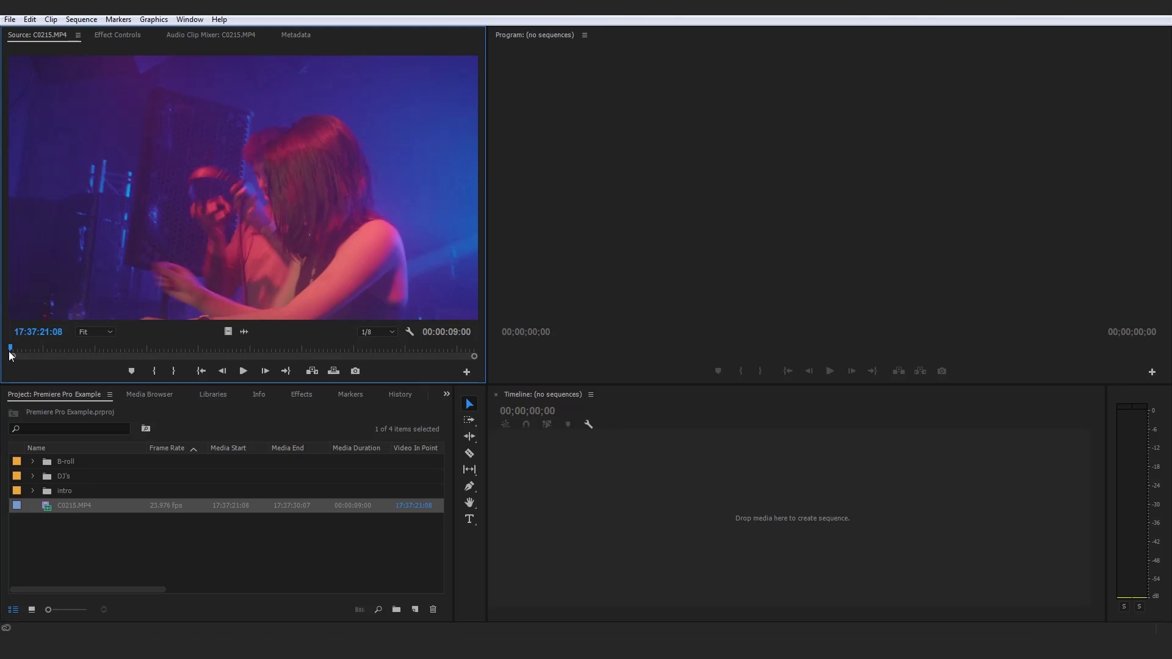
pyautogui.click(20, 348)
pyautogui.moveTo(22, 348); pyautogui.dragTo(107, 348)
pyautogui.click(46, 511)
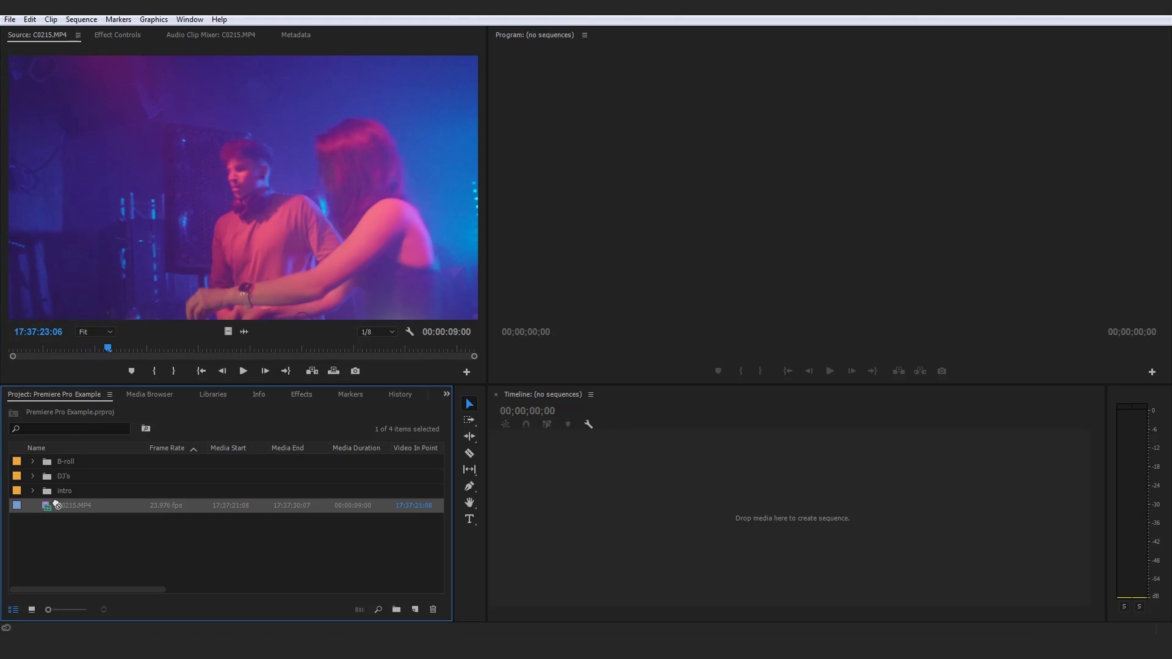
pyautogui.press('Delete')
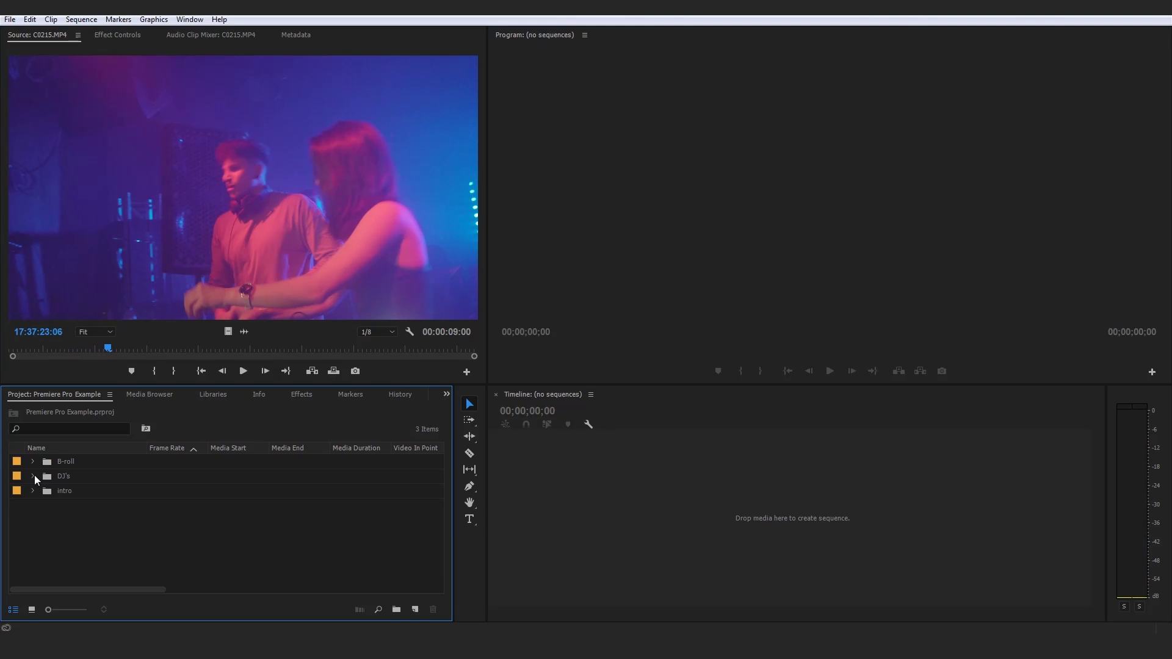
pyautogui.click(33, 476)
pyautogui.scroll(-1, 68, 496)
pyautogui.scroll(1, 87, 526)
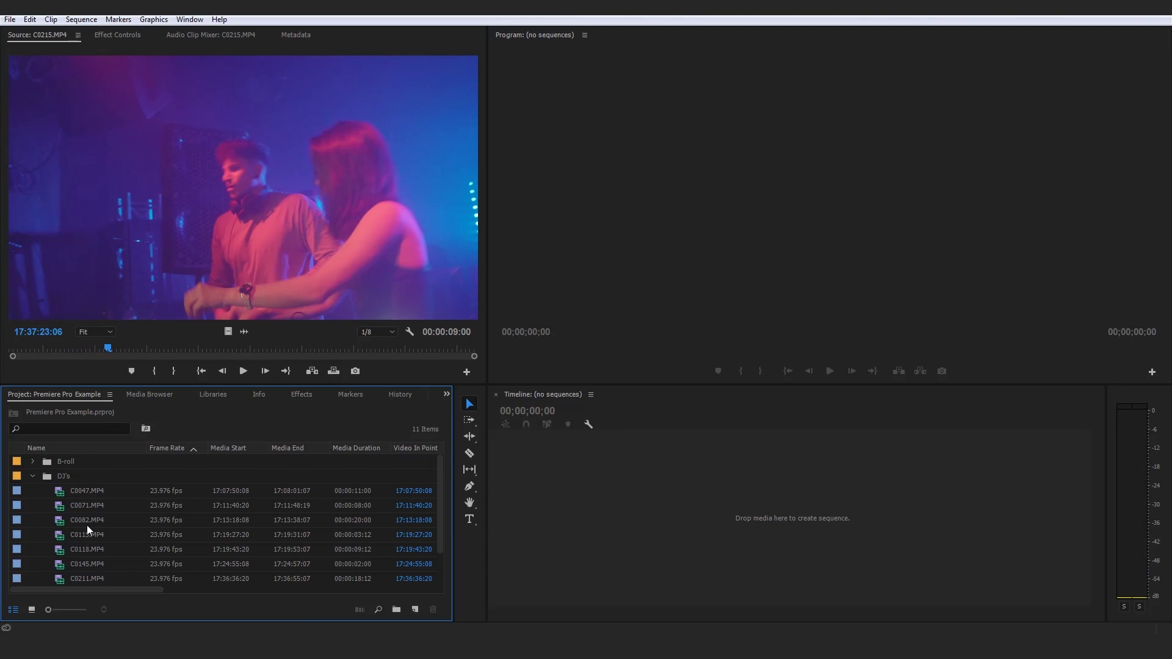
pyautogui.click(32, 477)
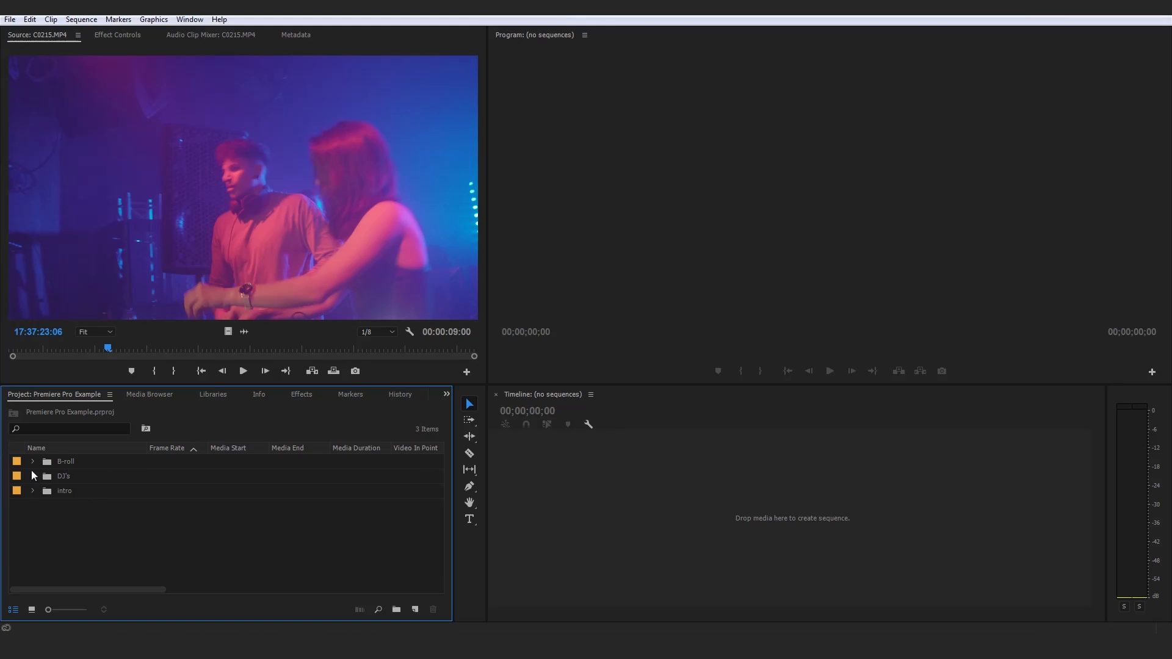
pyautogui.click(71, 492)
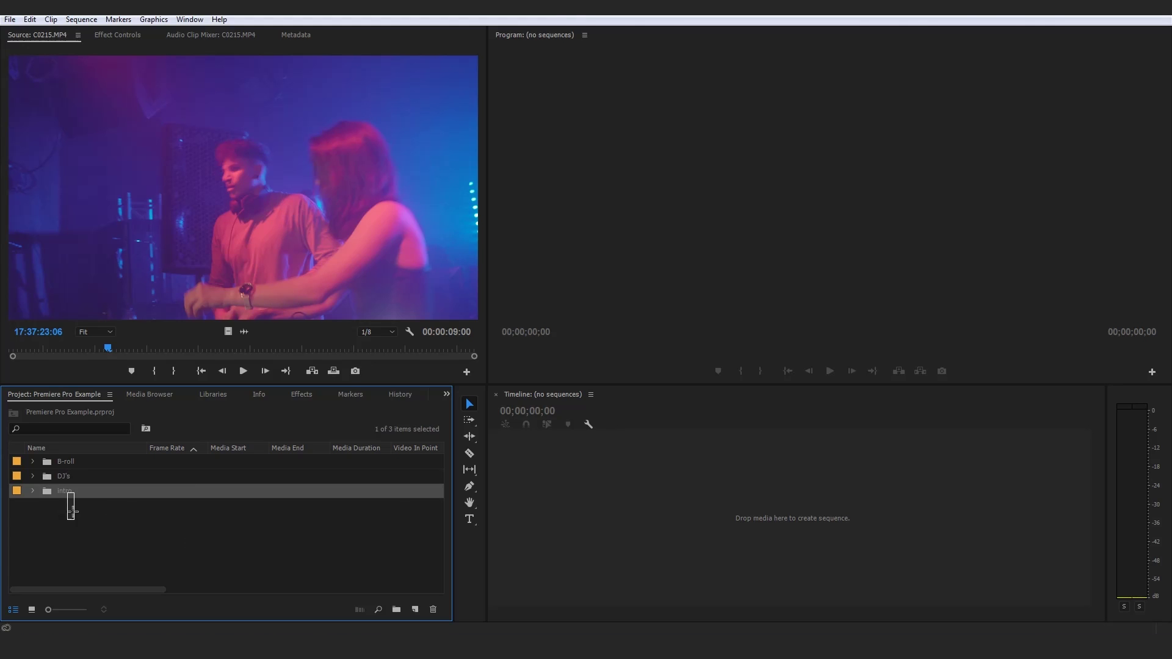
pyautogui.moveTo(122, 540); pyautogui.dragTo(97, 464)
pyautogui.click(181, 542)
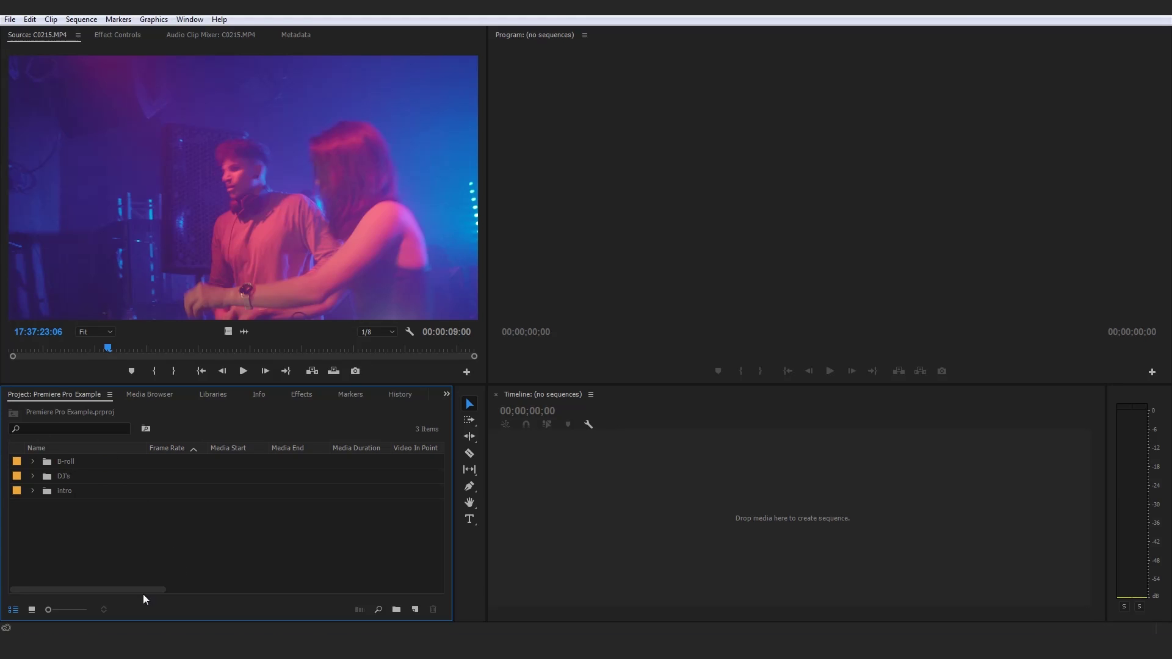
pyautogui.moveTo(140, 533); pyautogui.dragTo(29, 466)
pyautogui.click(108, 530)
pyautogui.click(32, 462)
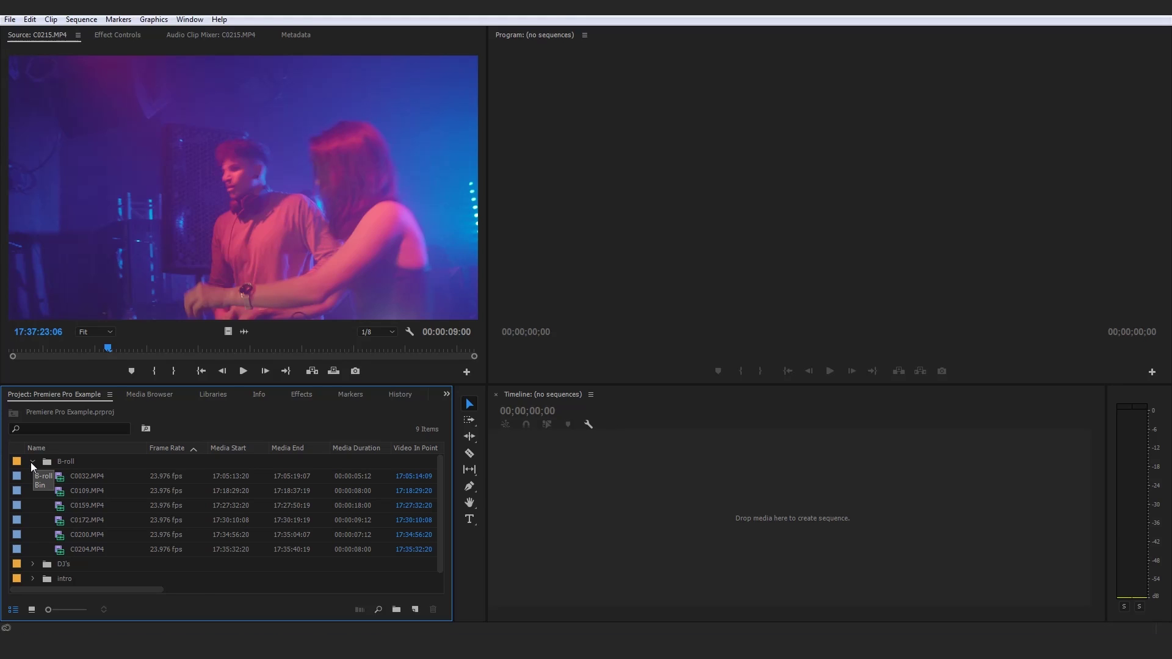
pyautogui.click(31, 462)
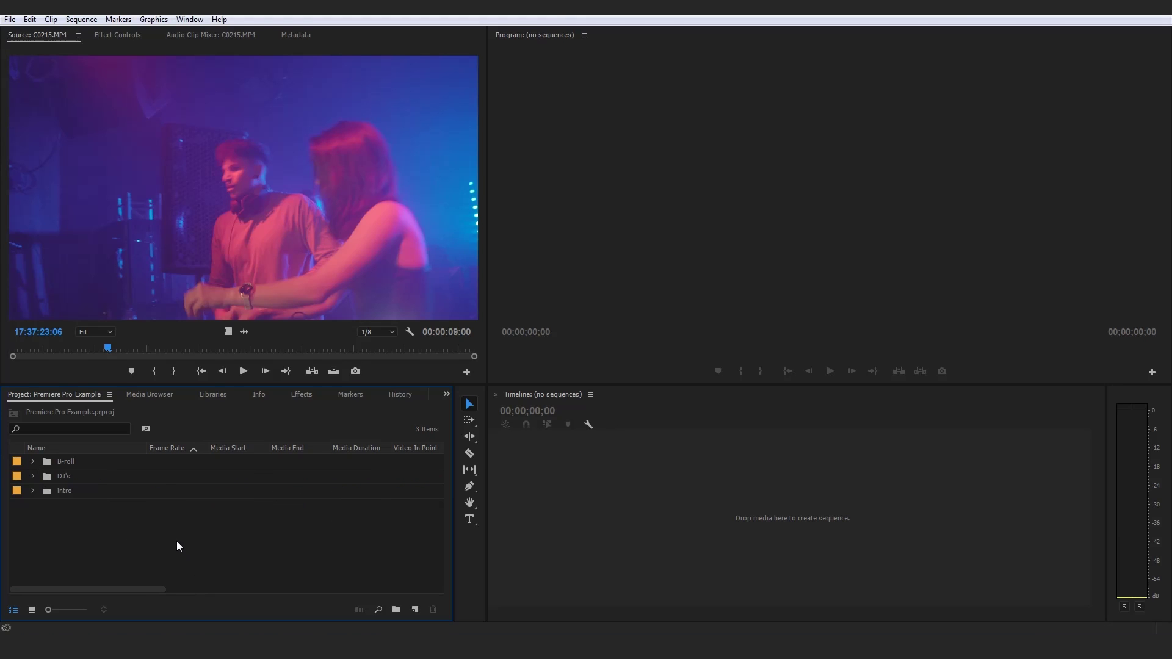